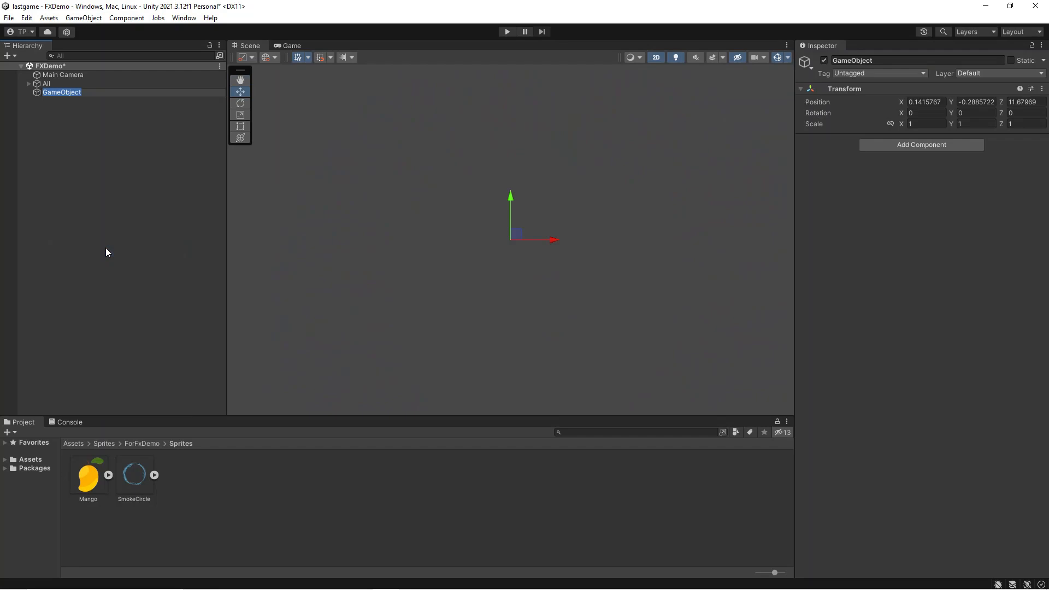
- Name the new empty object Effect and set its position to X 0, Y 0, Z 1
{"action": "type", "text": "Effc"}
{"action": "key", "text": "BackSpace"}
{"action": "key", "text": "BackSpace"}
{"action": "type", "text": "ect"}
{"action": "key", "text": "Return"}
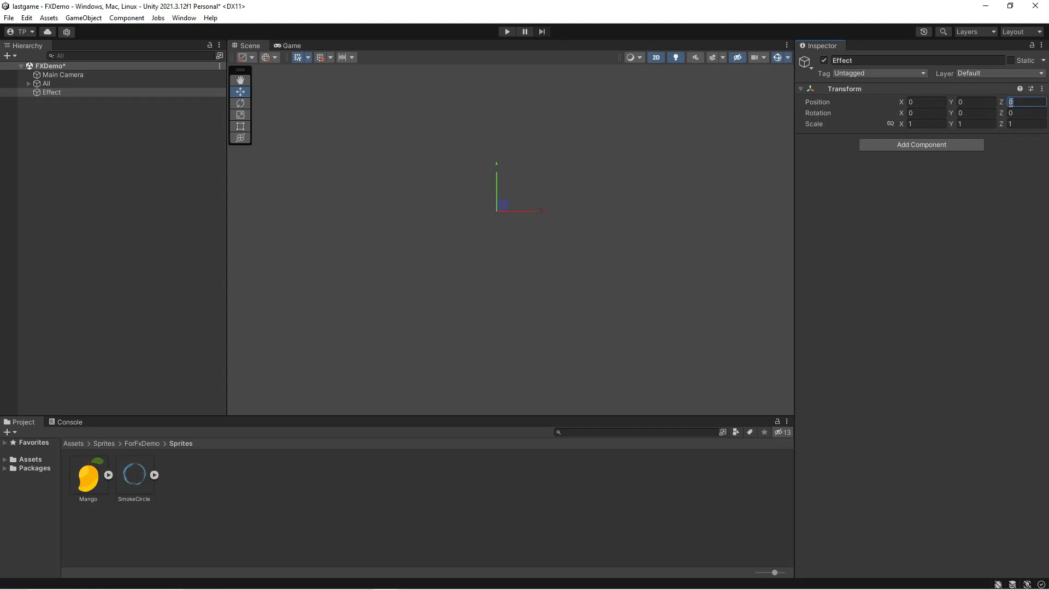
{"action": "left_click", "coordinate": [73, 138]}
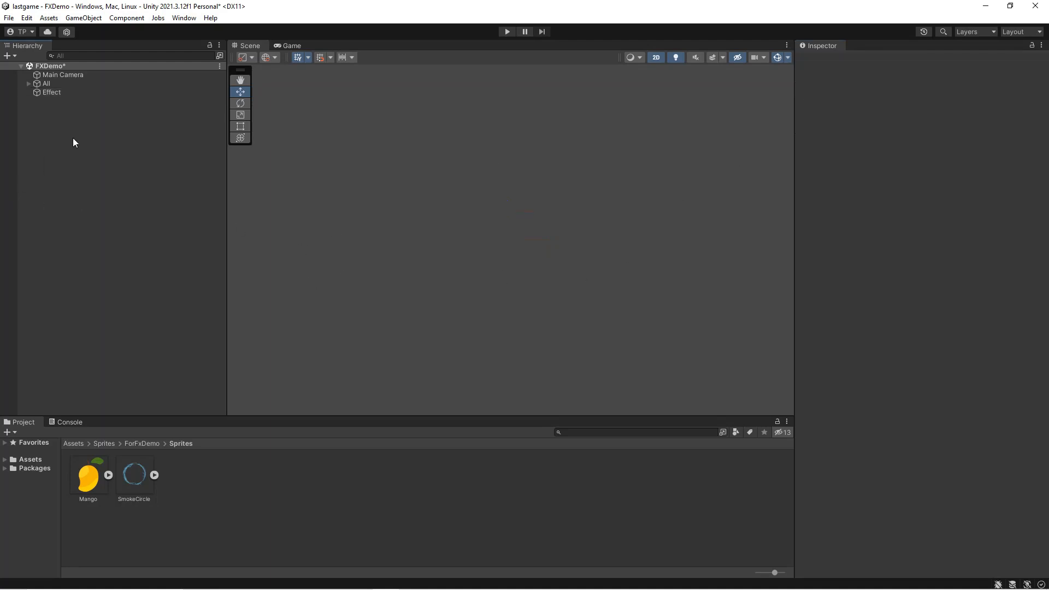
{"action": "left_click", "coordinate": [60, 94]}
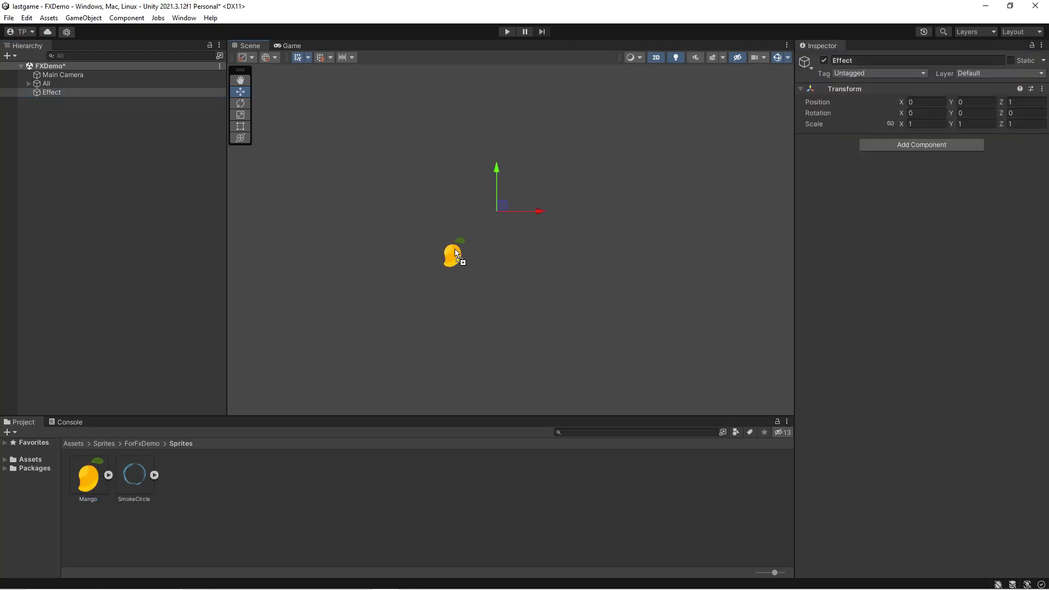
- Place the Mango sprite in the scene at the Effect object's position and make it a child of Effect
{"action": "left_click_drag", "start_coordinate": [503, 213], "coordinate": [504, 213]}
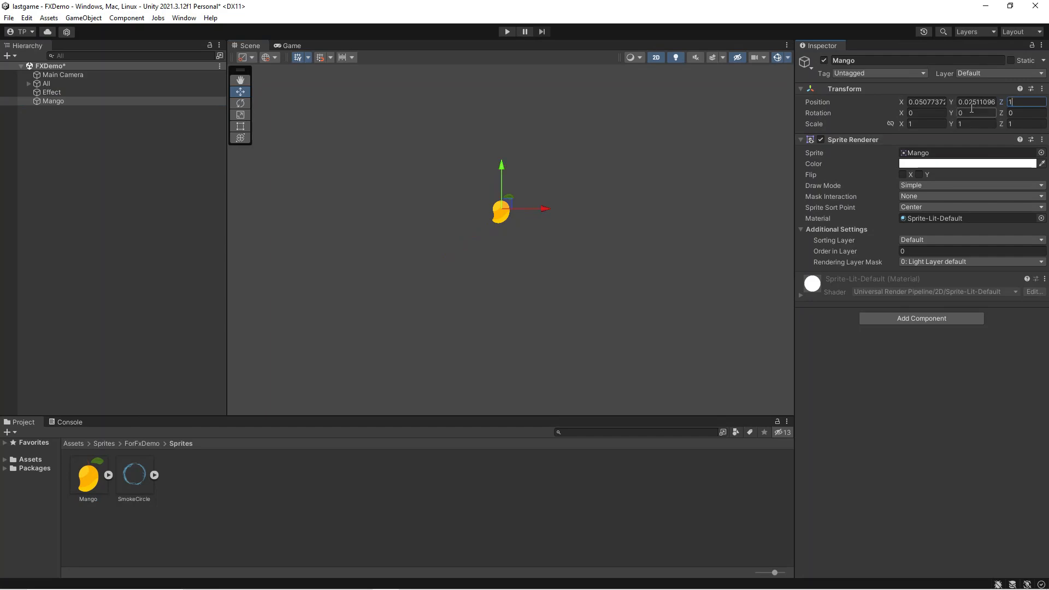
{"action": "double_click", "coordinate": [60, 100]}
{"action": "left_click_drag", "start_coordinate": [60, 99], "coordinate": [61, 94]}
{"action": "left_click", "coordinate": [87, 132]}
- Create a particle system as a child of Effect and name it Rays
{"action": "left_click", "coordinate": [60, 93]}
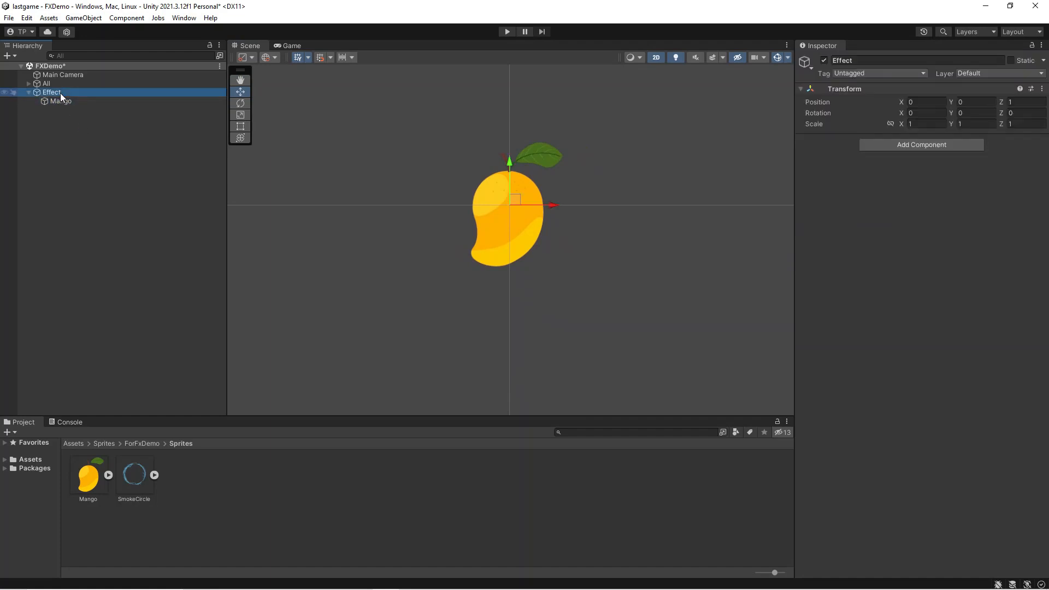
{"action": "right_click", "coordinate": [60, 93]}
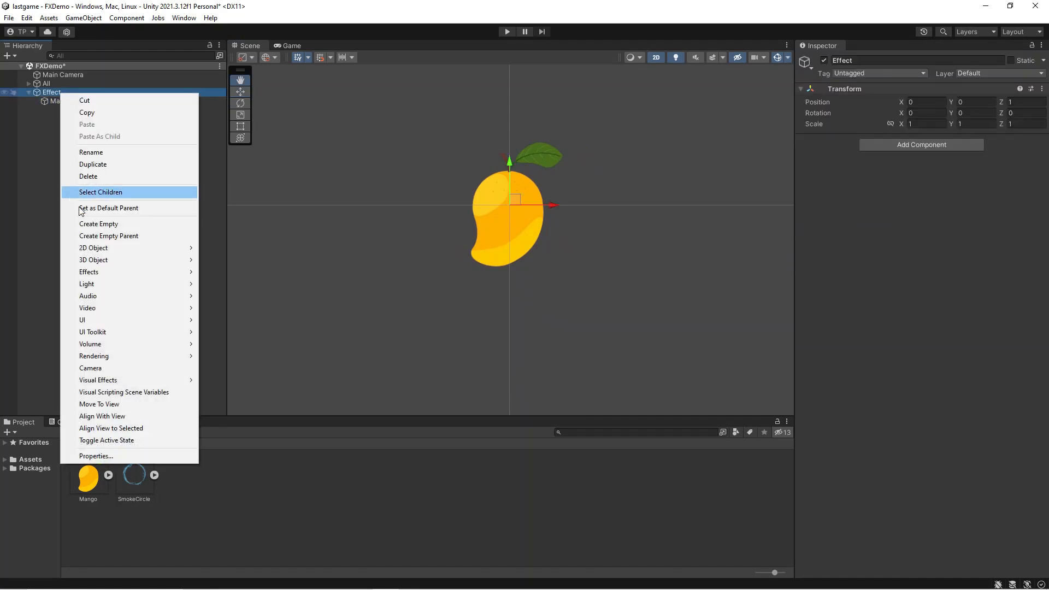
{"action": "mouse_move", "coordinate": [90, 272]}
{"action": "left_click", "coordinate": [229, 272]}
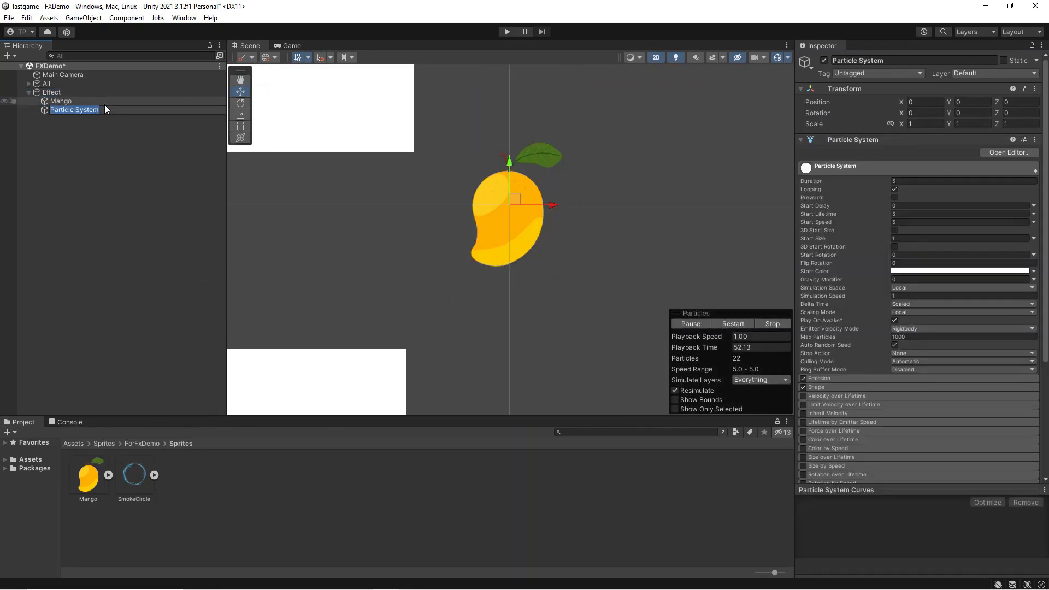
{"action": "type", "text": "Ra"}
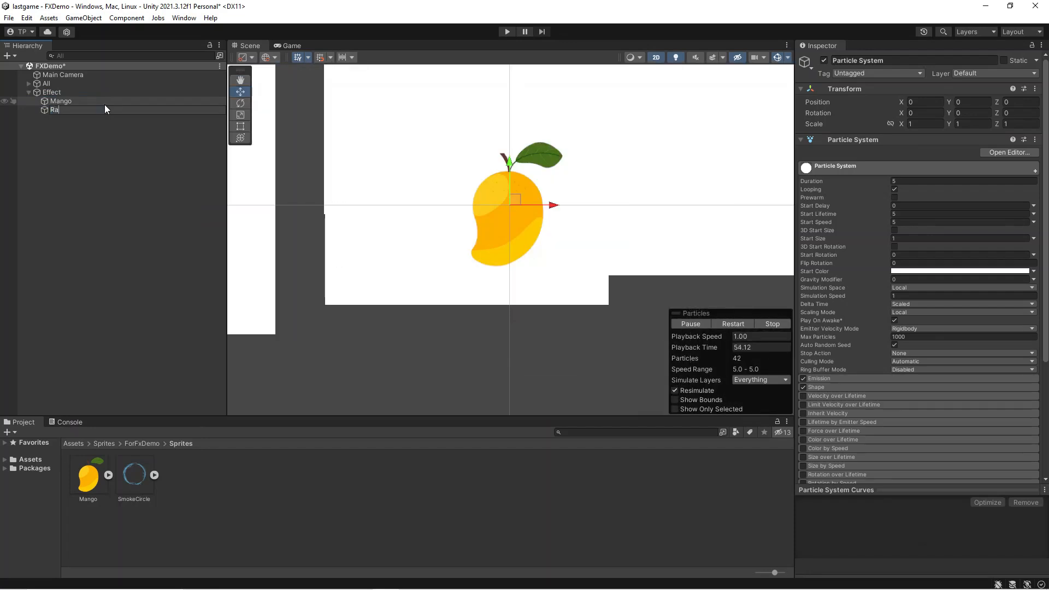
{"action": "type", "text": "ys"}
{"action": "left_click", "coordinate": [94, 159]}
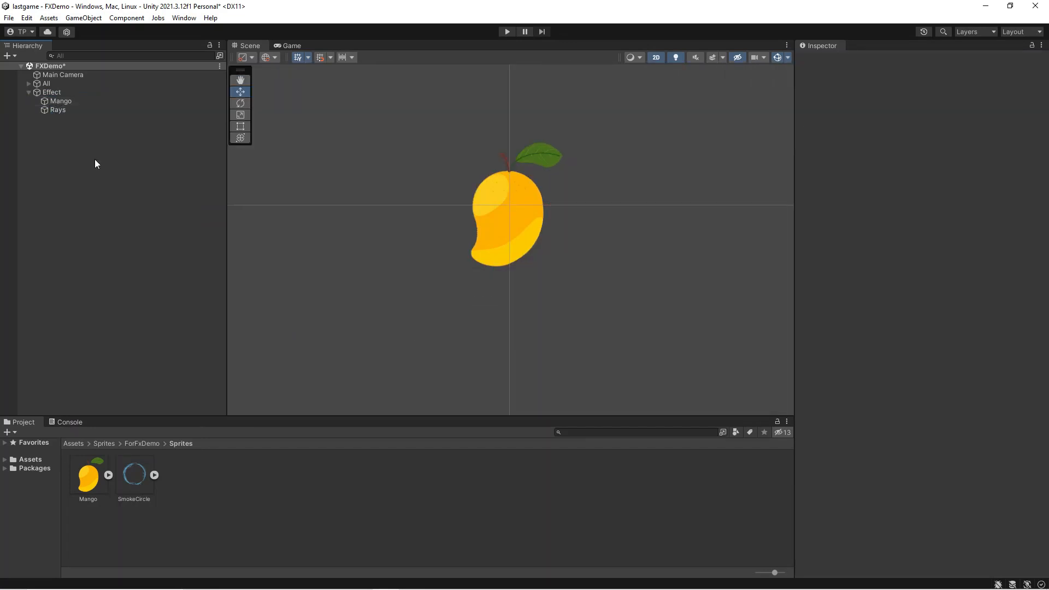
- Set the Rays particle system's renderer material to Default-Particle
{"action": "left_click", "coordinate": [79, 113]}
{"action": "scroll", "coordinate": [629, 268], "scroll_direction": "down", "scroll_amount": 5}
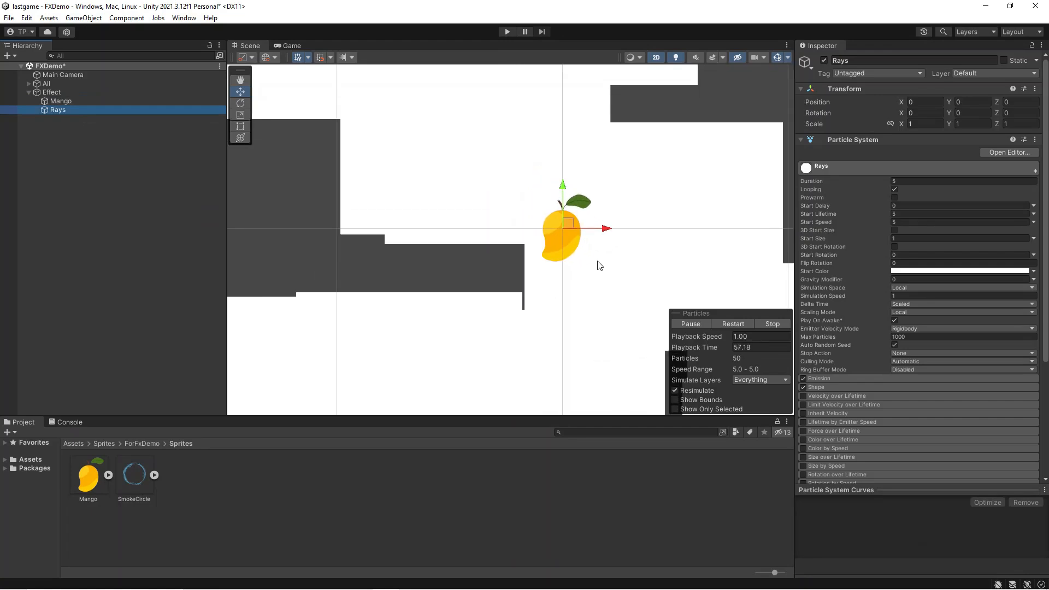
{"action": "middle_click_drag", "start_coordinate": [597, 264], "coordinate": [533, 256]}
{"action": "scroll", "coordinate": [484, 221], "scroll_direction": "down", "scroll_amount": 3}
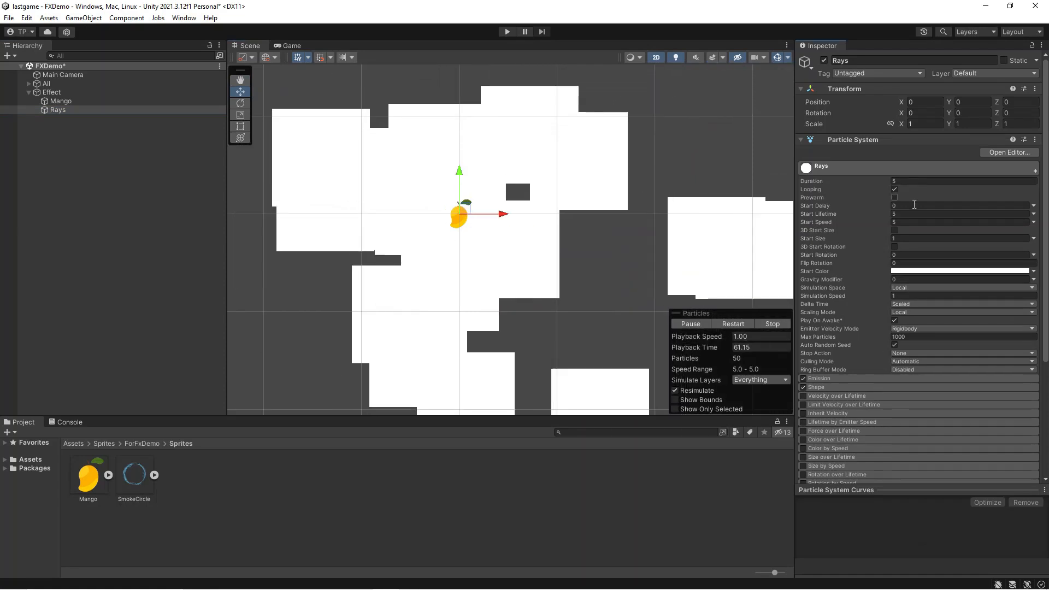
{"action": "scroll", "coordinate": [909, 386], "scroll_direction": "down", "scroll_amount": 2}
{"action": "scroll", "coordinate": [907, 389], "scroll_direction": "down", "scroll_amount": 10}
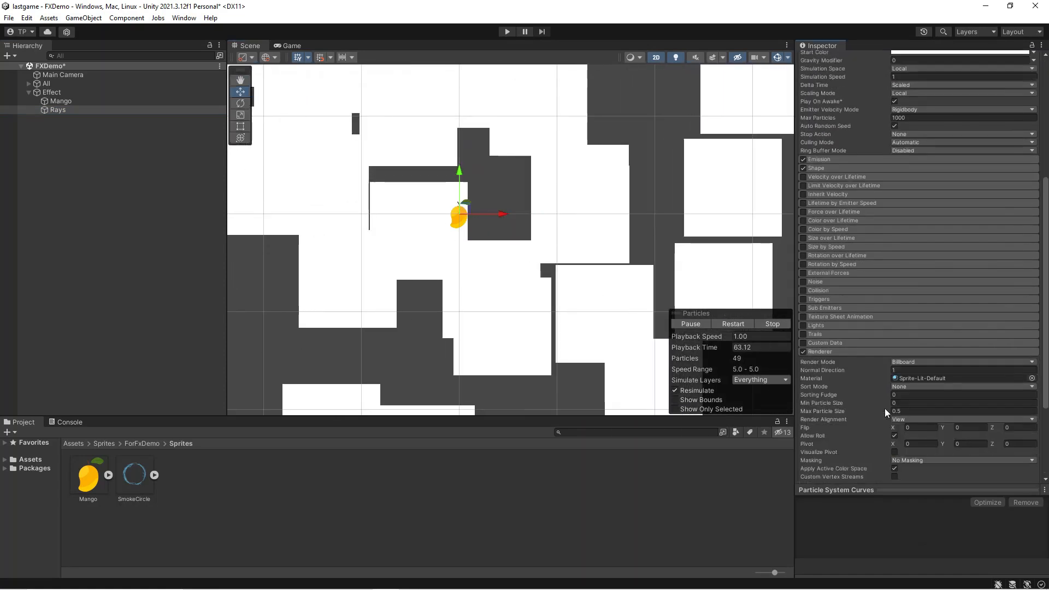
{"action": "left_click", "coordinate": [1032, 319]}
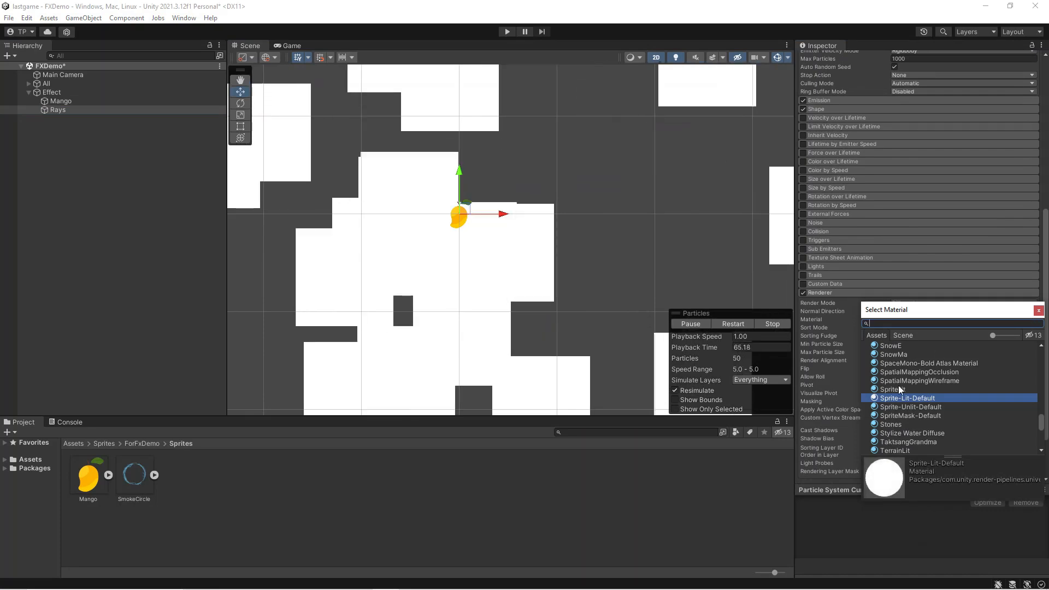
{"action": "type", "text": "def"}
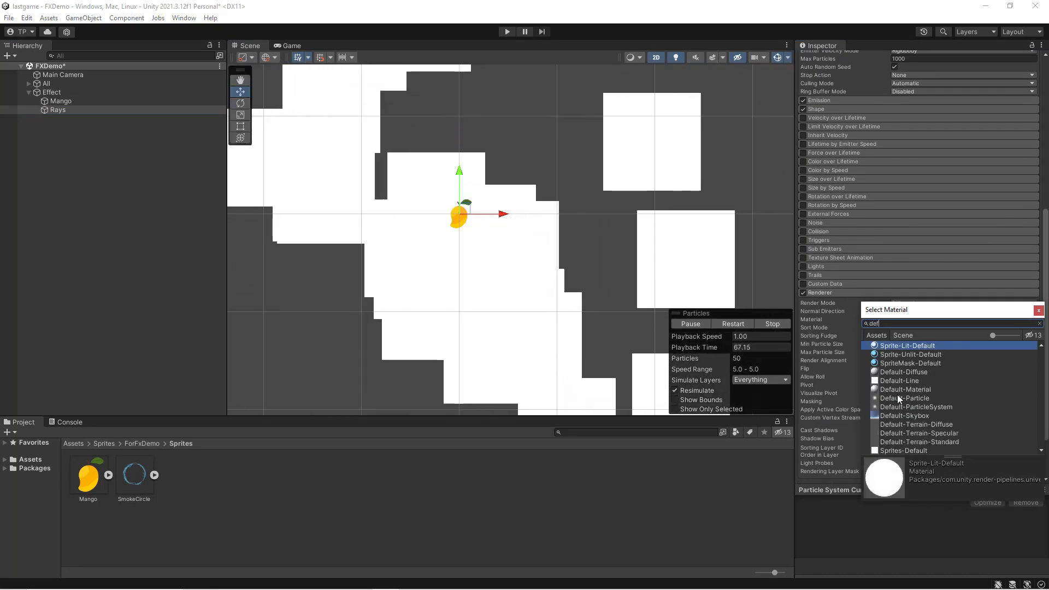
{"action": "left_click", "coordinate": [905, 398]}
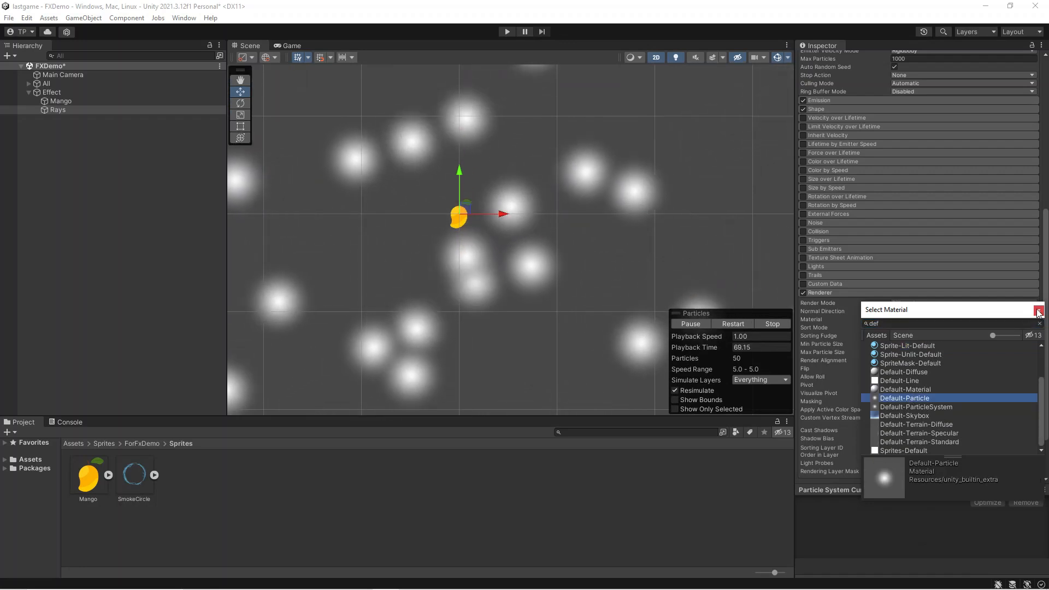
{"action": "left_click", "coordinate": [1038, 311]}
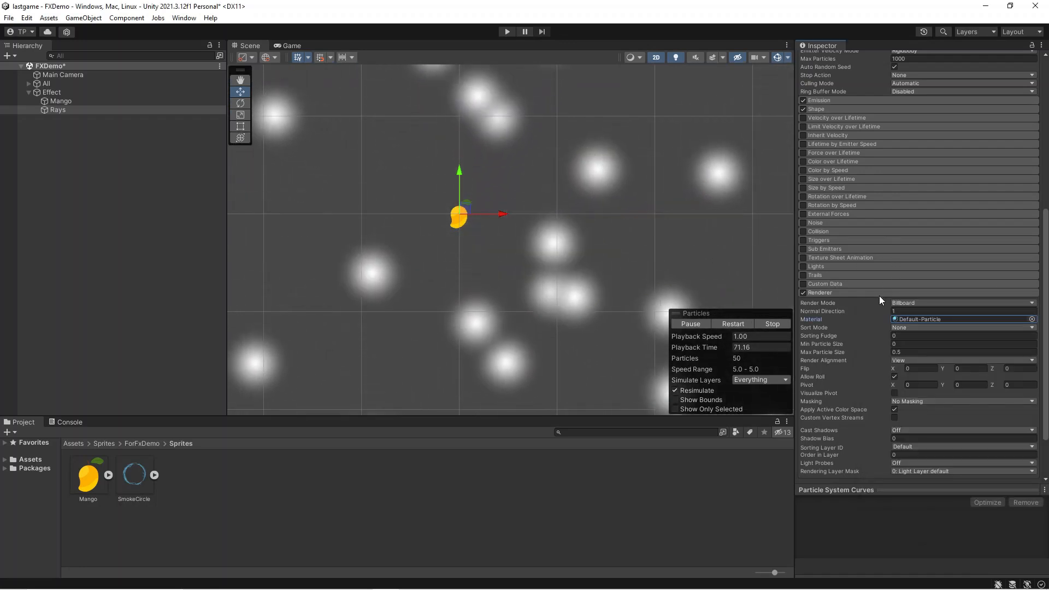
{"action": "left_click", "coordinate": [880, 295]}
- Set the Rays start size to Random Between Two Constants with values 0.02 and 0.03
{"action": "scroll", "coordinate": [879, 296], "scroll_direction": "up", "scroll_amount": 5}
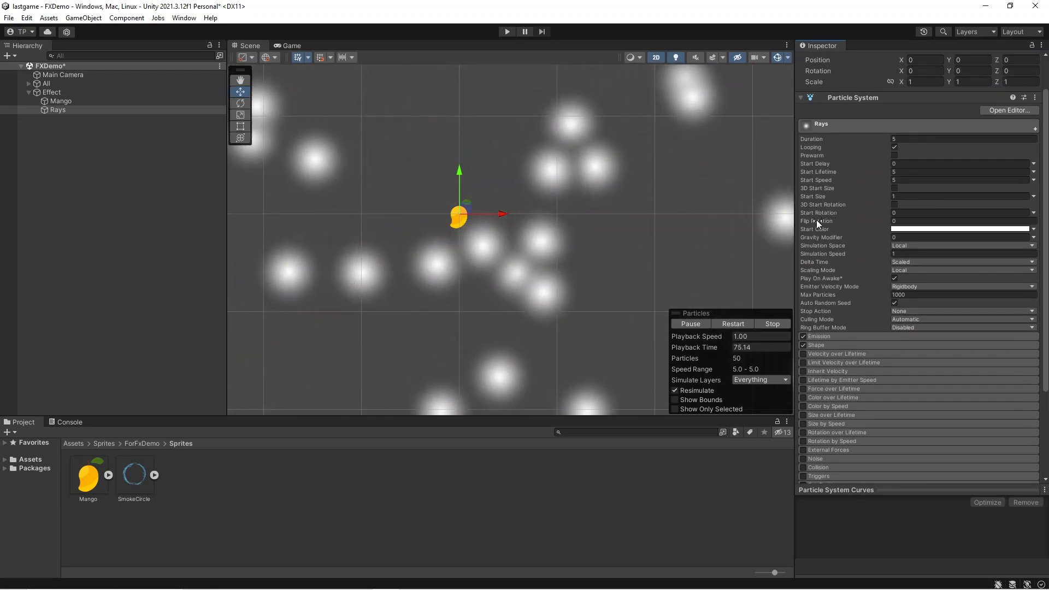
{"action": "left_click", "coordinate": [1034, 197]}
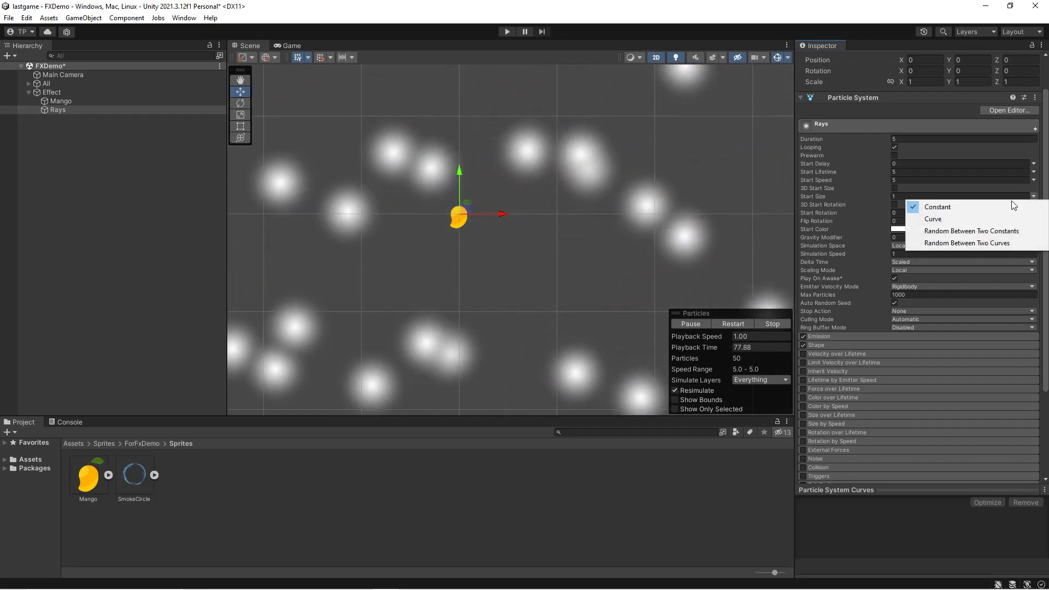
{"action": "left_click", "coordinate": [977, 232]}
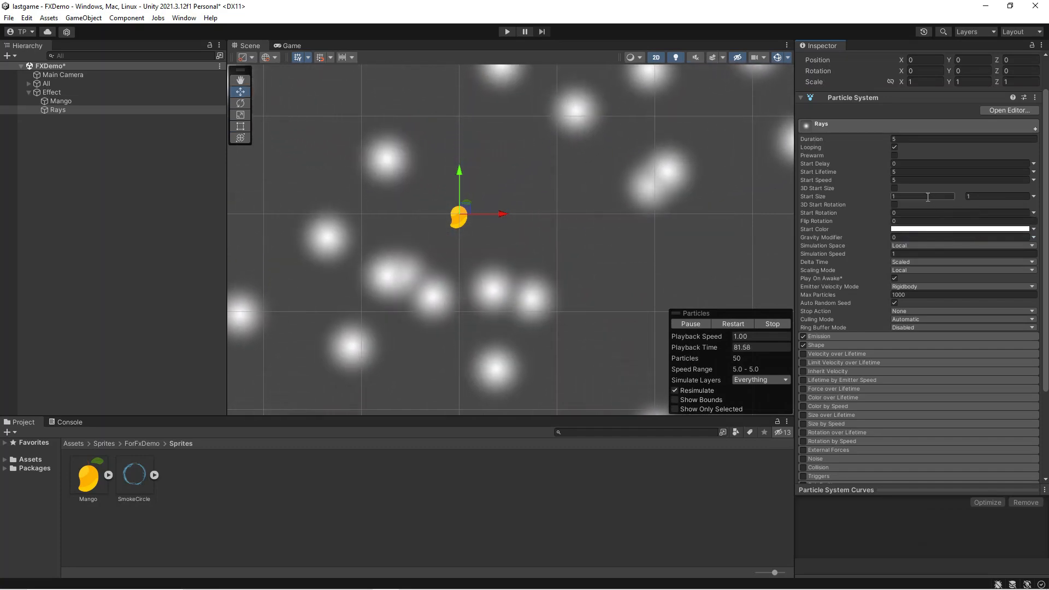
{"action": "left_click", "coordinate": [928, 197]}
{"action": "type", "text": "0."}
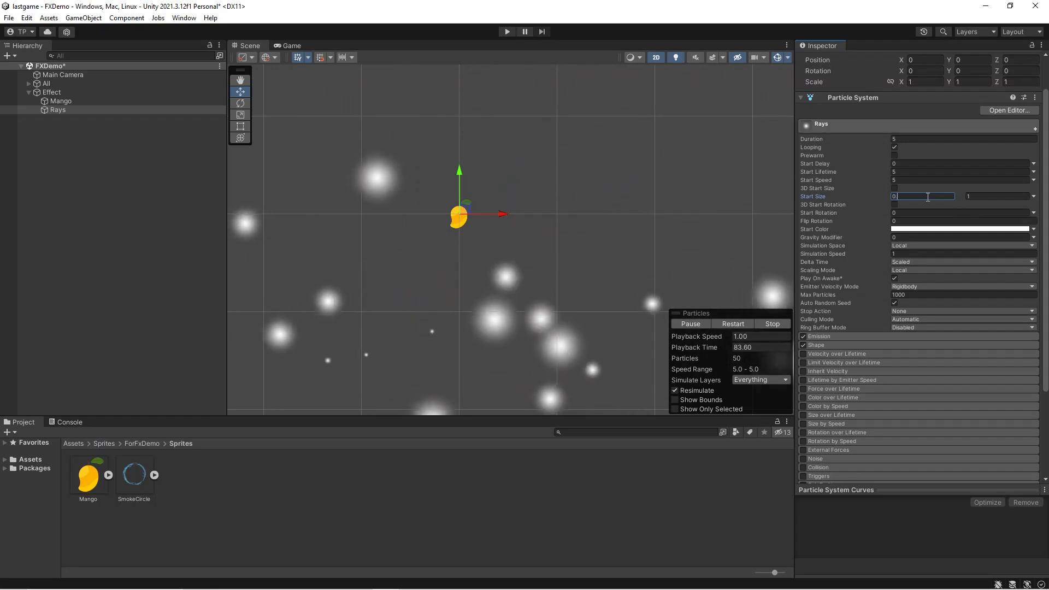
{"action": "type", "text": "2"}
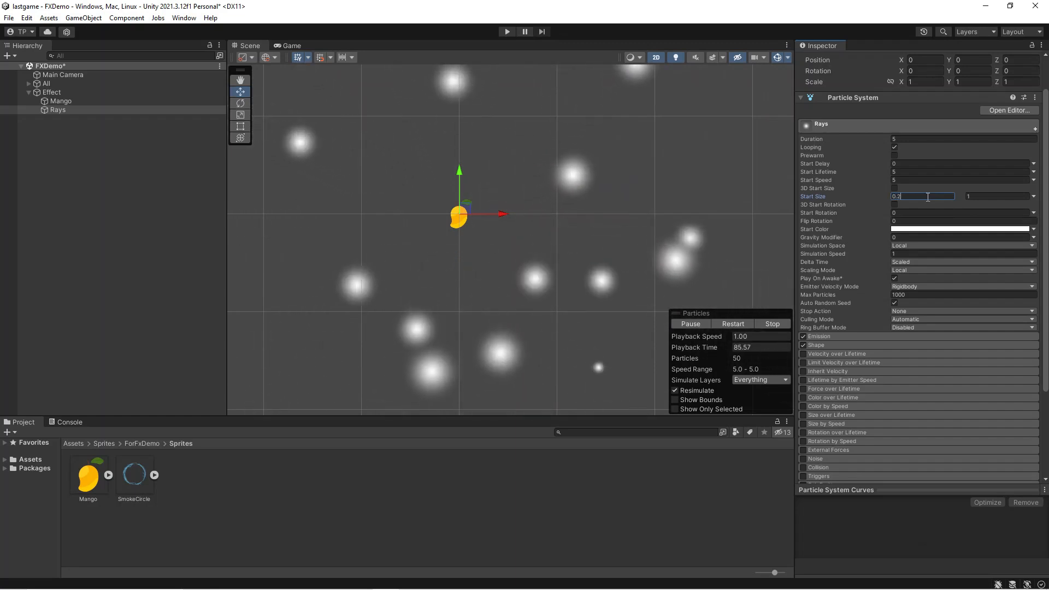
{"action": "key", "text": "BackSpace"}
{"action": "type", "text": "0"}
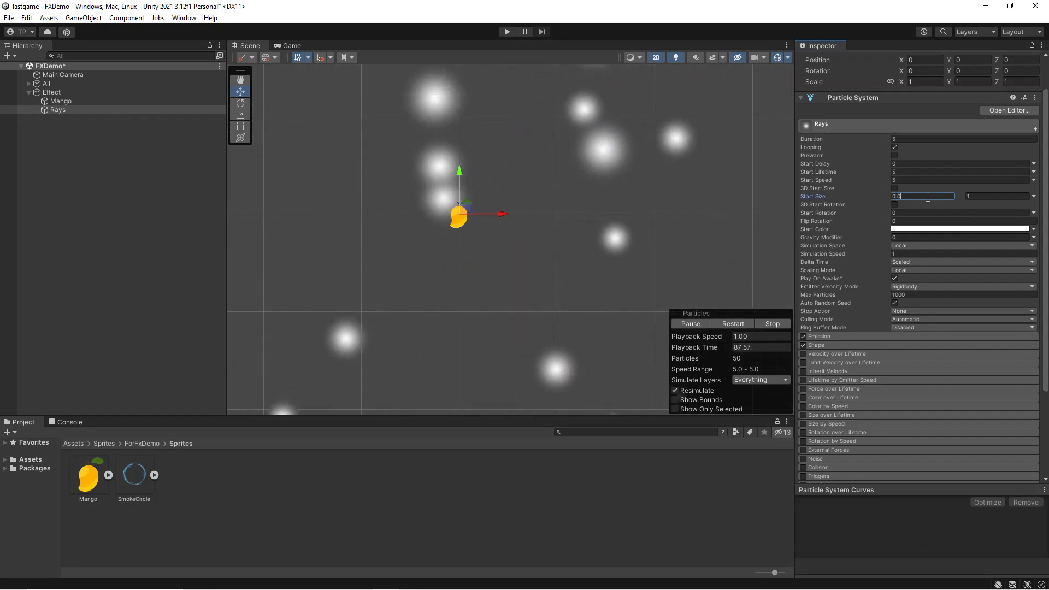
{"action": "type", "text": "2"}
{"action": "left_click", "coordinate": [969, 197]}
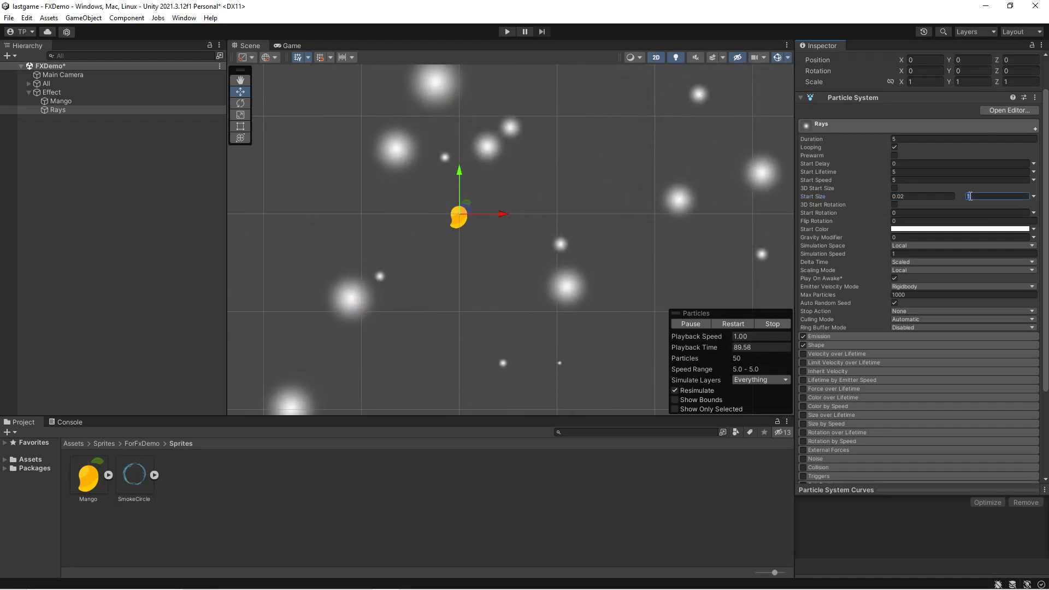
{"action": "type", "text": "0.03"}
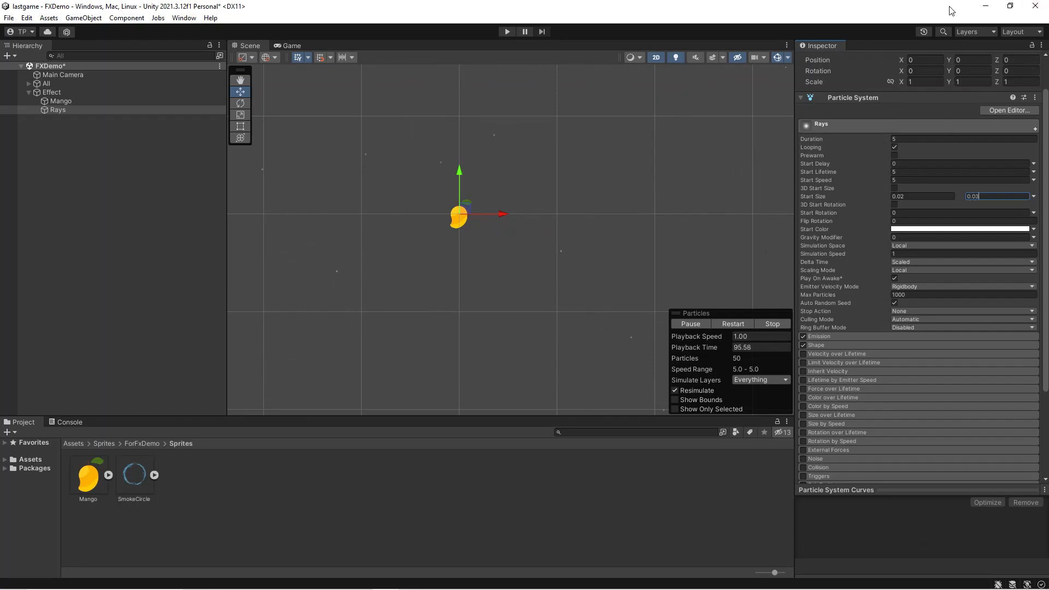
- Deactivate the Mango object and return to the Rays particle system
{"action": "left_click", "coordinate": [79, 103]}
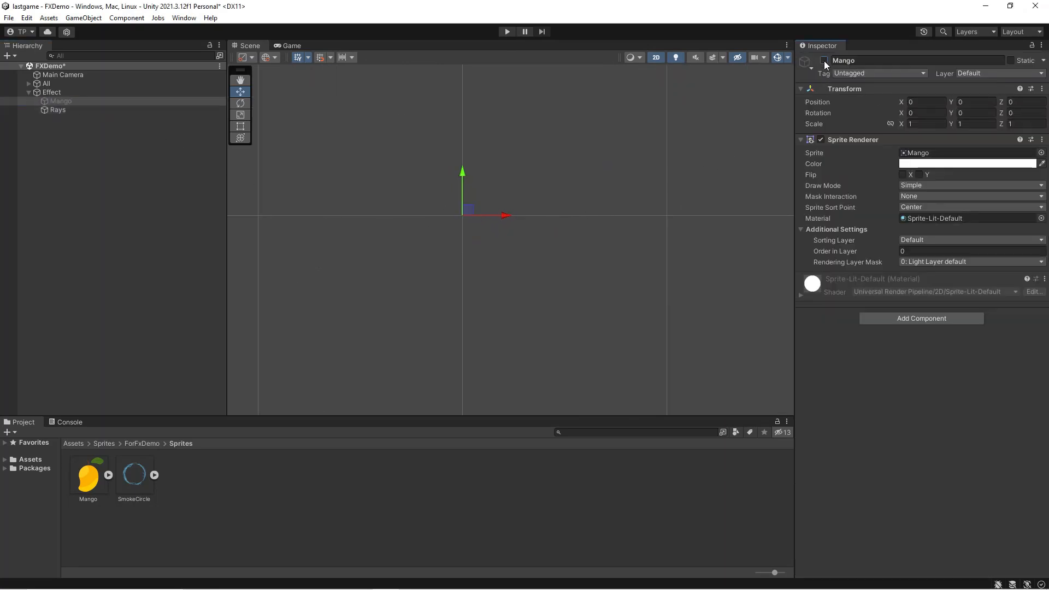
{"action": "left_click", "coordinate": [117, 111]}
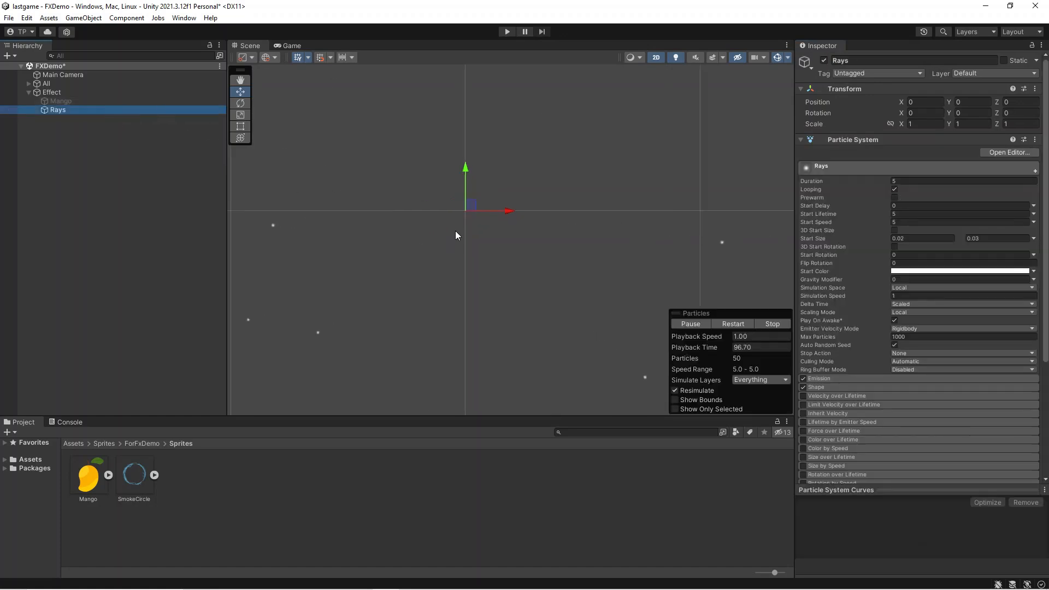
{"action": "scroll", "coordinate": [480, 219], "scroll_direction": "down", "scroll_amount": 1}
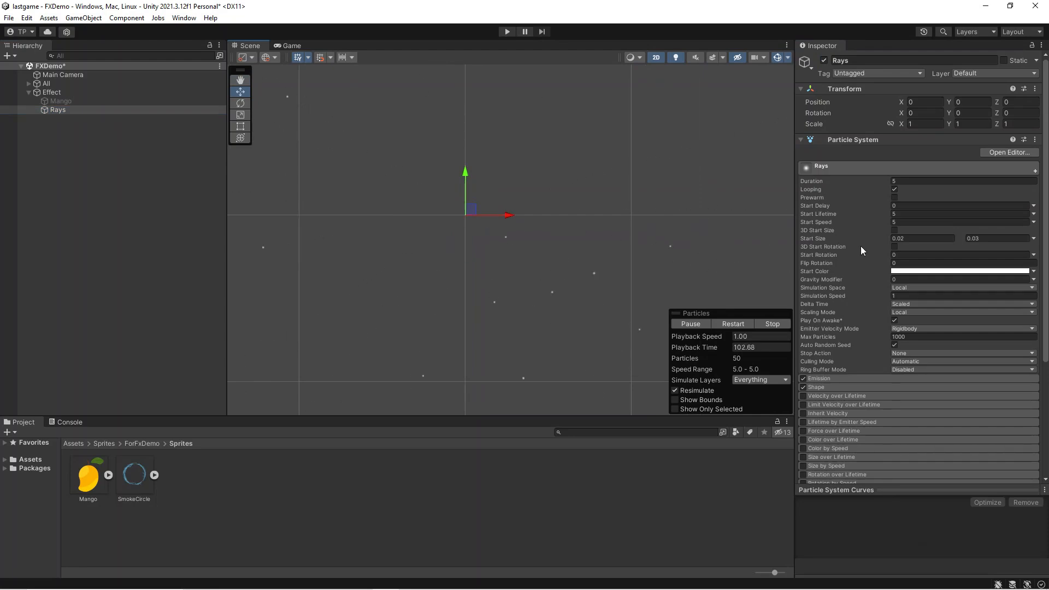
- Configure the Rays cone emitter shape with angle 90, radius 0.0001 and radius thickness 0.1
{"action": "left_click", "coordinate": [860, 166]}
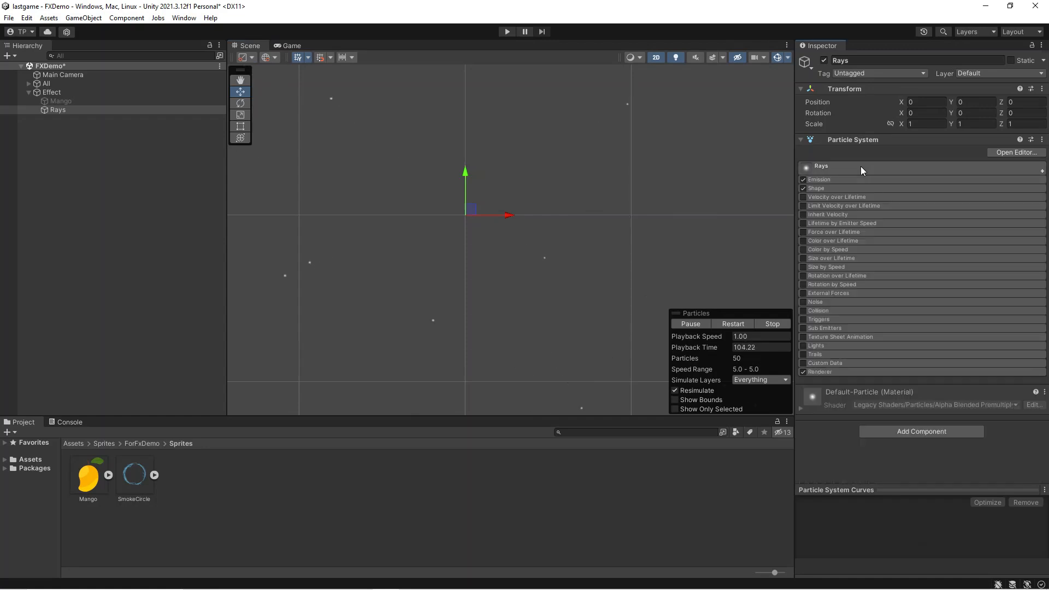
{"action": "left_click", "coordinate": [840, 188]}
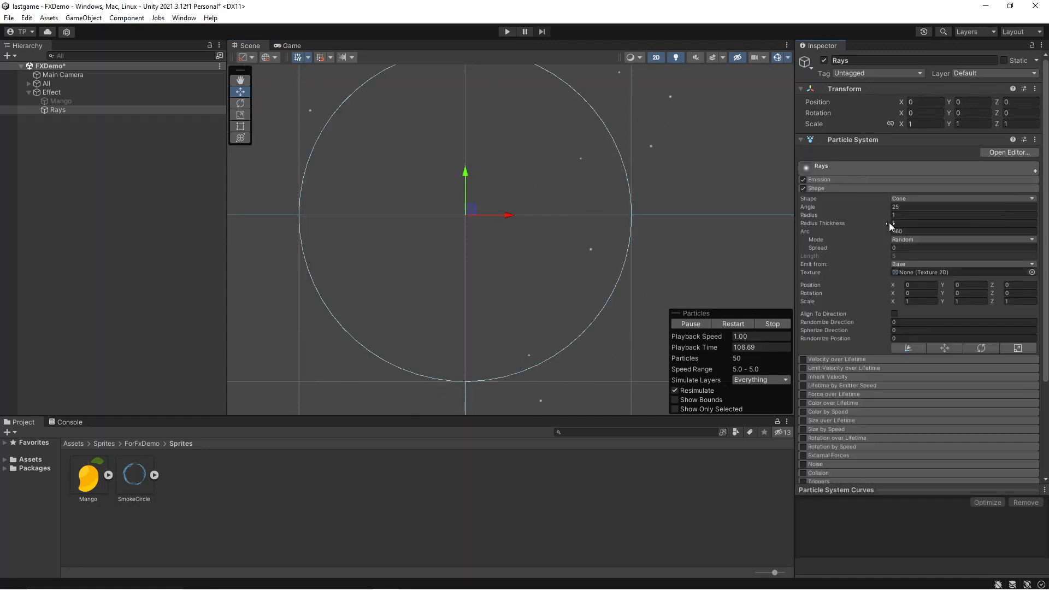
{"action": "mouse_move", "coordinate": [887, 215]}
{"action": "left_mouse_down"}
{"action": "mouse_move", "coordinate": [855, 220]}
{"action": "mouse_move", "coordinate": [870, 225]}
{"action": "left_mouse_up"}
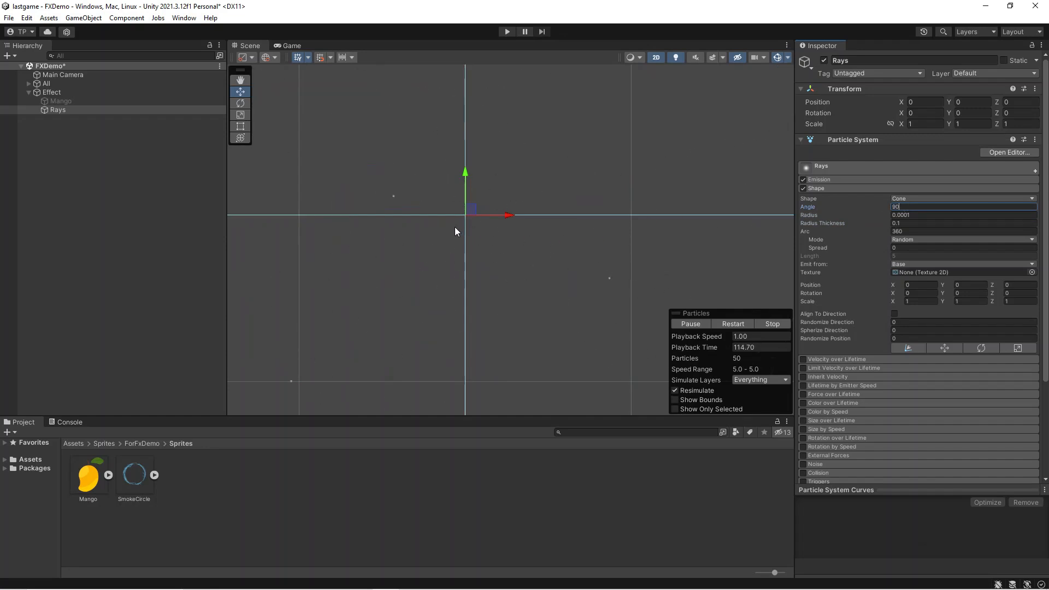
{"action": "scroll", "coordinate": [454, 227], "scroll_direction": "up", "scroll_amount": 3}
{"action": "scroll", "coordinate": [473, 214], "scroll_direction": "down", "scroll_amount": 3}
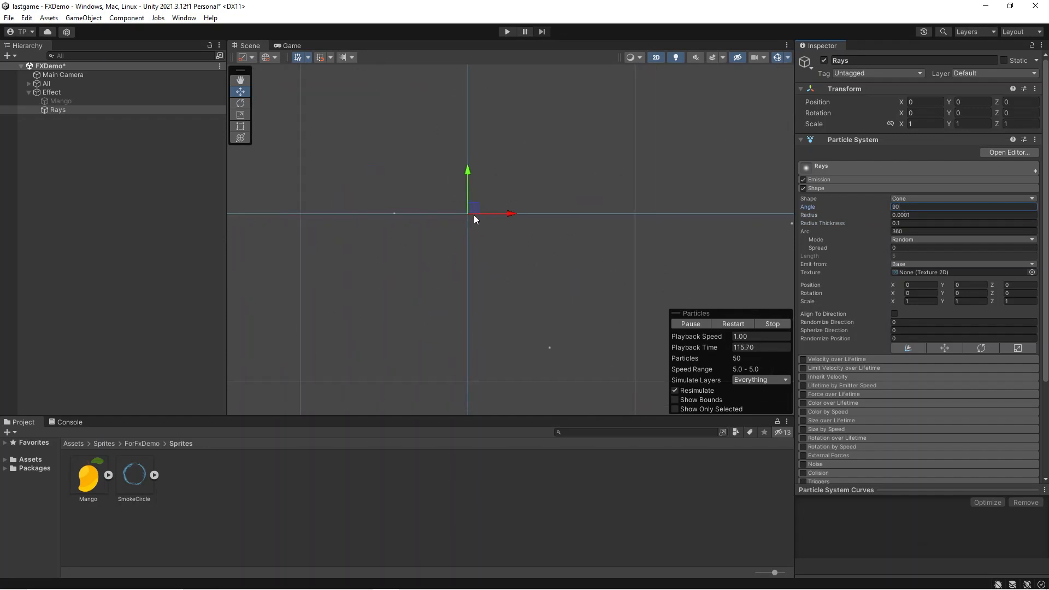
{"action": "left_click", "coordinate": [906, 186]}
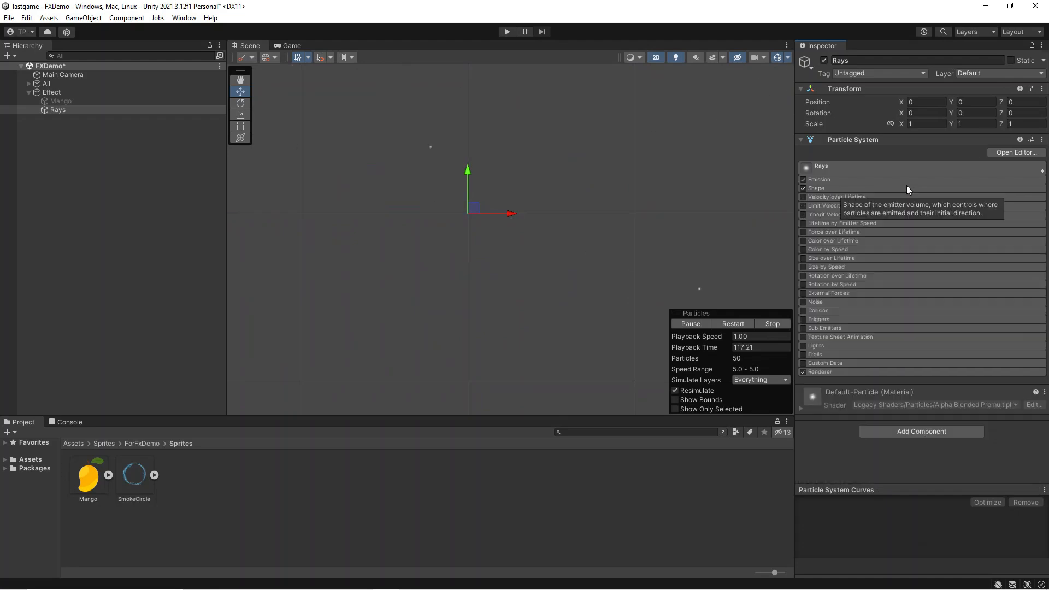
- Set the Rays render mode to Stretched Billboard with a speed scale of 1
{"action": "left_click", "coordinate": [879, 373]}
{"action": "scroll", "coordinate": [929, 350], "scroll_direction": "down", "scroll_amount": 3}
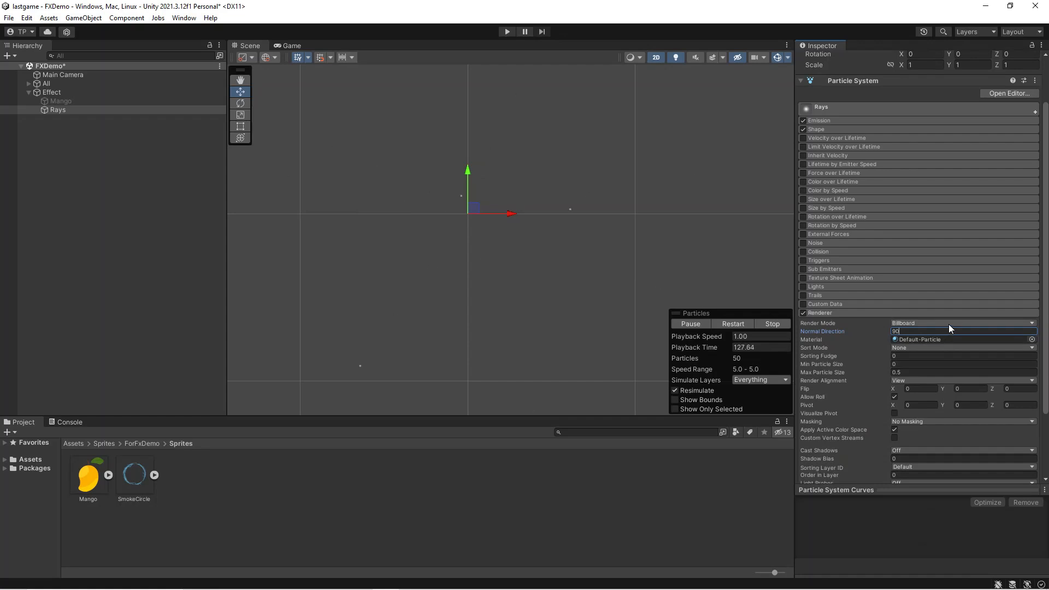
{"action": "left_click", "coordinate": [948, 323]}
{"action": "left_click", "coordinate": [942, 346]}
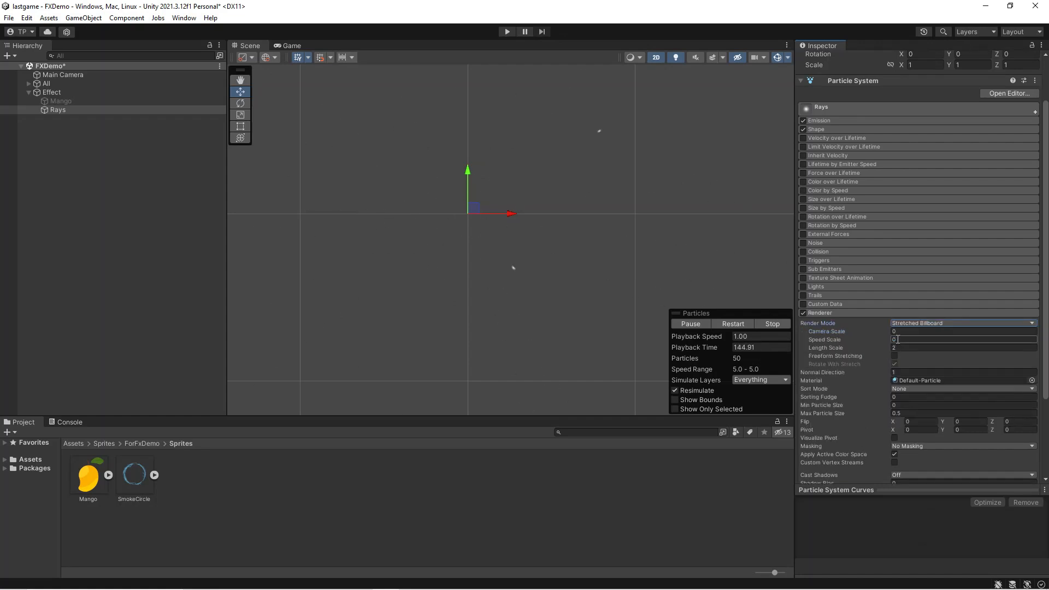
{"action": "type", "text": "1"}
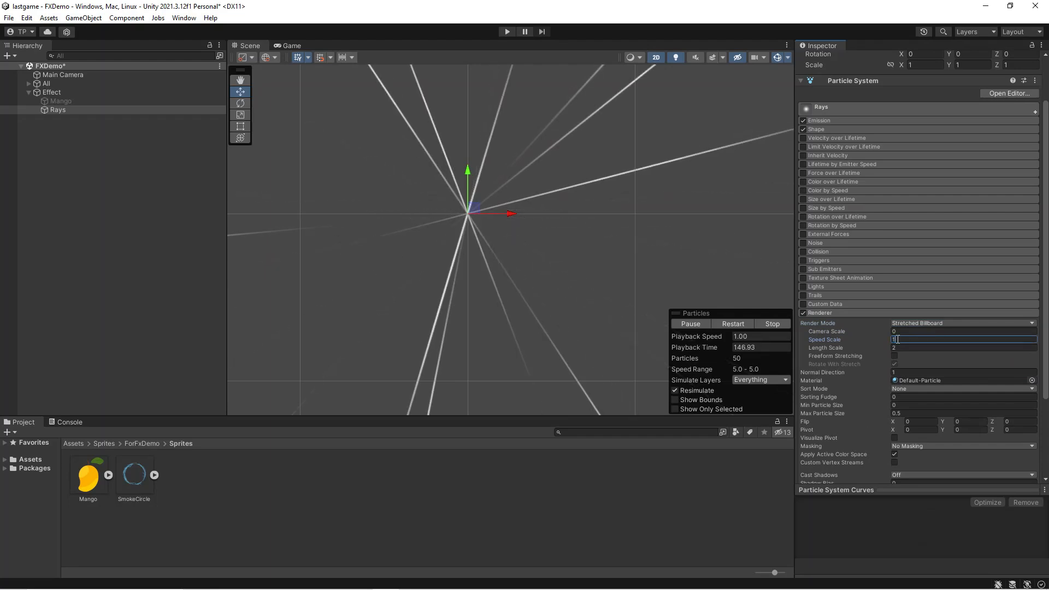
- Set the Rays start color to Random Between Two Colors, with light blue 7ECCF8 as the first color
{"action": "scroll", "coordinate": [470, 263], "scroll_direction": "down", "scroll_amount": 1}
{"action": "middle_click_drag", "start_coordinate": [470, 244], "coordinate": [496, 278]}
{"action": "scroll", "coordinate": [526, 286], "scroll_direction": "up", "scroll_amount": 1}
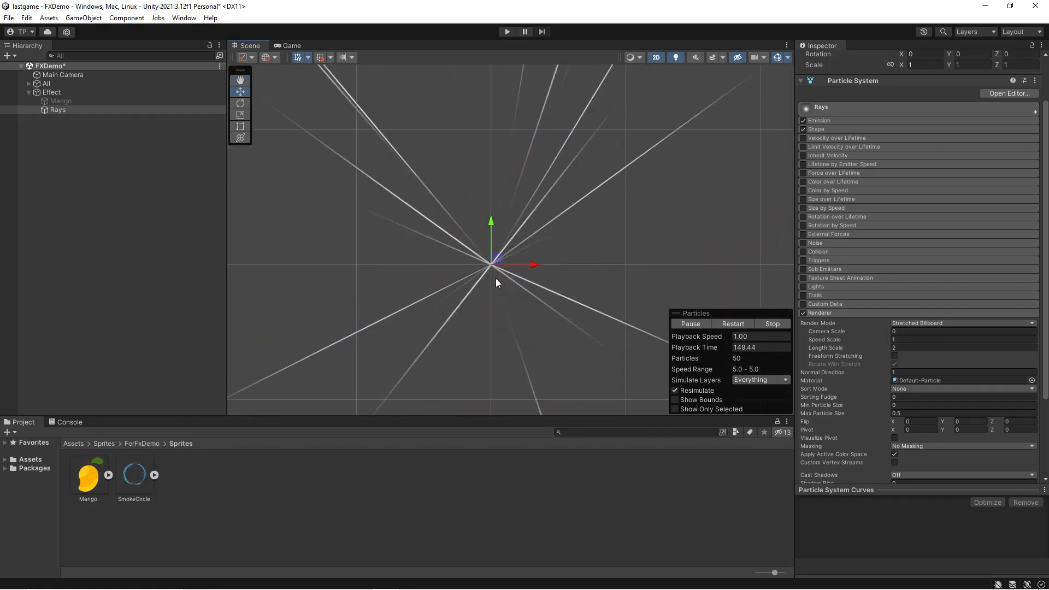
{"action": "left_click", "coordinate": [870, 310]}
{"action": "left_click", "coordinate": [834, 171]}
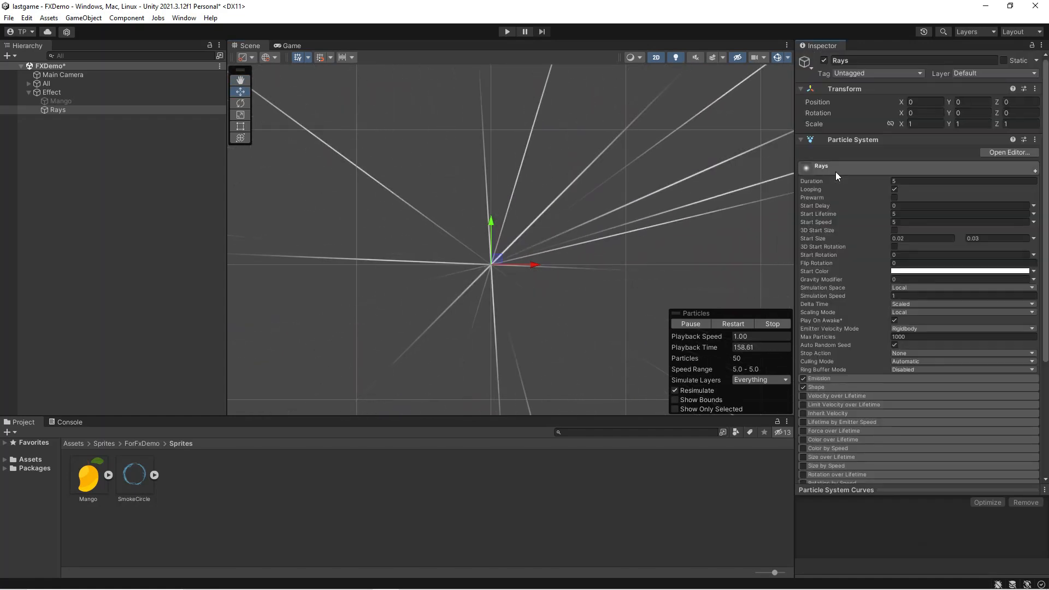
{"action": "left_click", "coordinate": [1034, 271]}
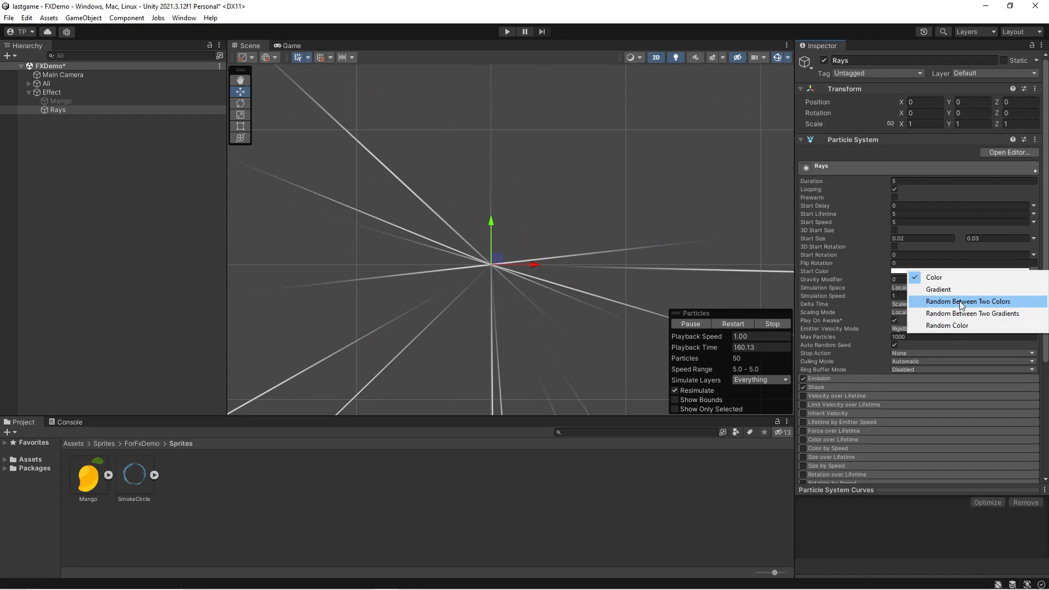
{"action": "left_click", "coordinate": [961, 302]}
{"action": "left_click", "coordinate": [905, 270]}
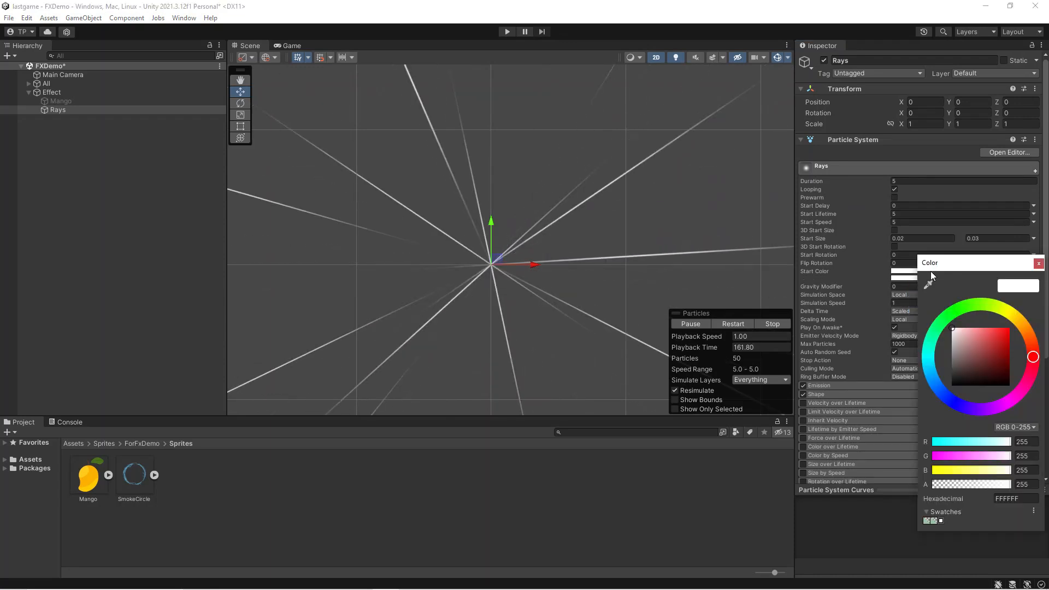
{"action": "left_click_drag", "start_coordinate": [932, 365], "coordinate": [936, 373]}
{"action": "left_click_drag", "start_coordinate": [973, 338], "coordinate": [981, 330]}
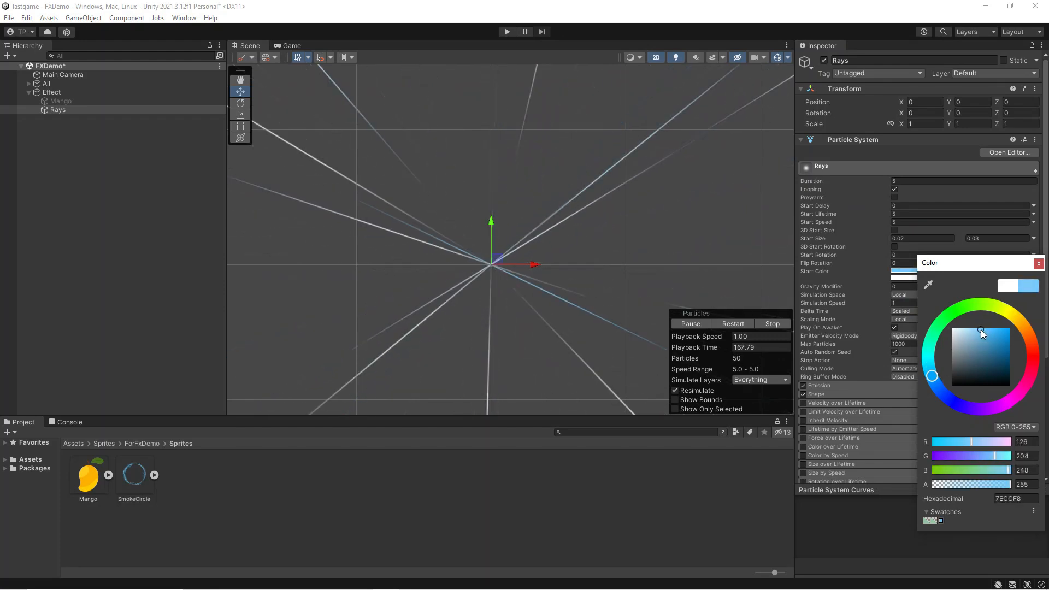
{"action": "left_click", "coordinate": [1039, 264]}
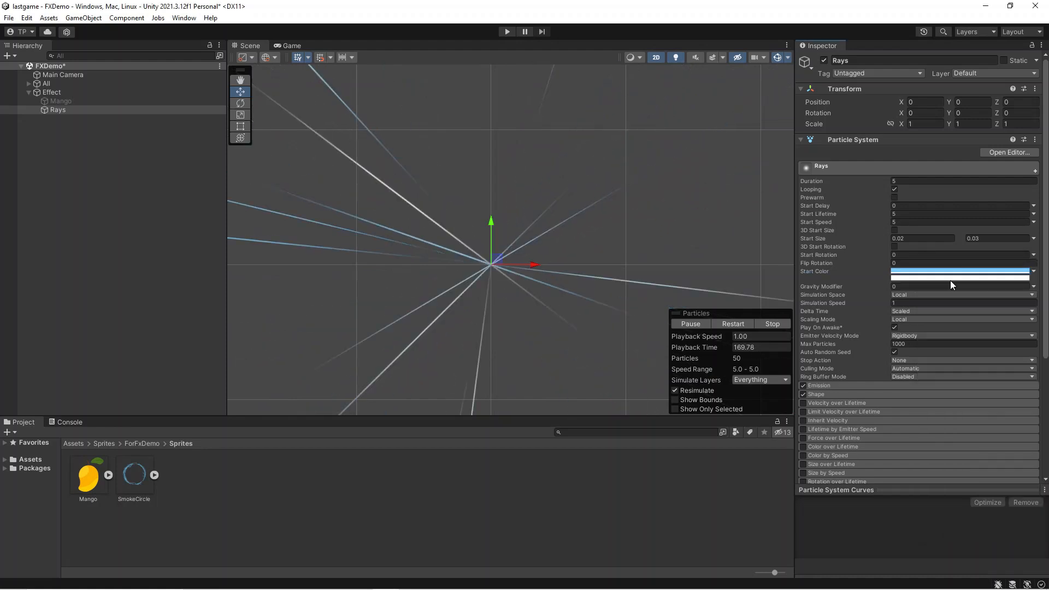
- Set the second start color of the Rays to pinkish violet E788FF
{"action": "left_click", "coordinate": [962, 279]}
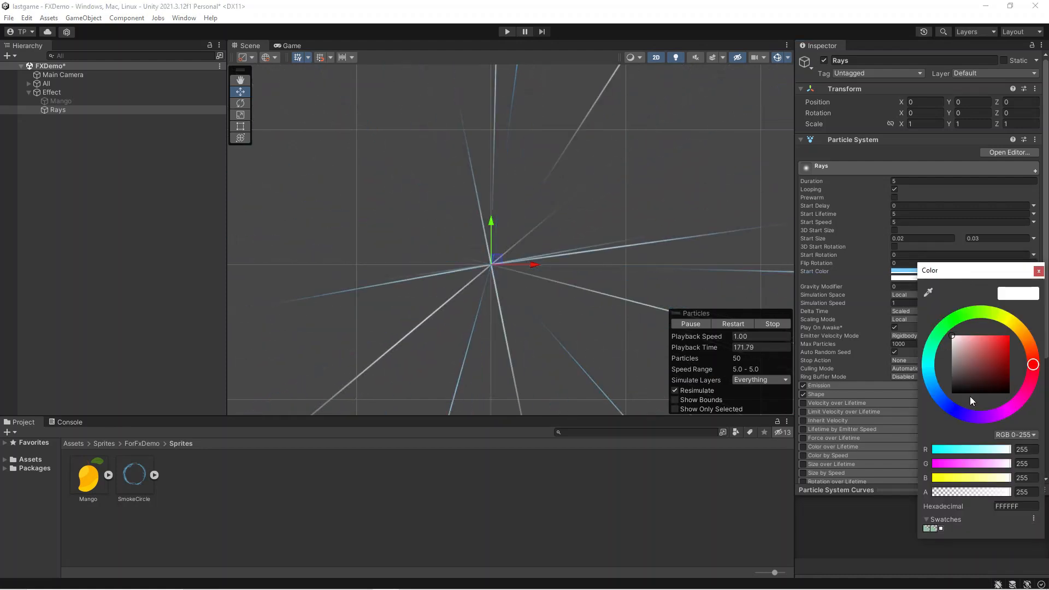
{"action": "left_click", "coordinate": [995, 415]}
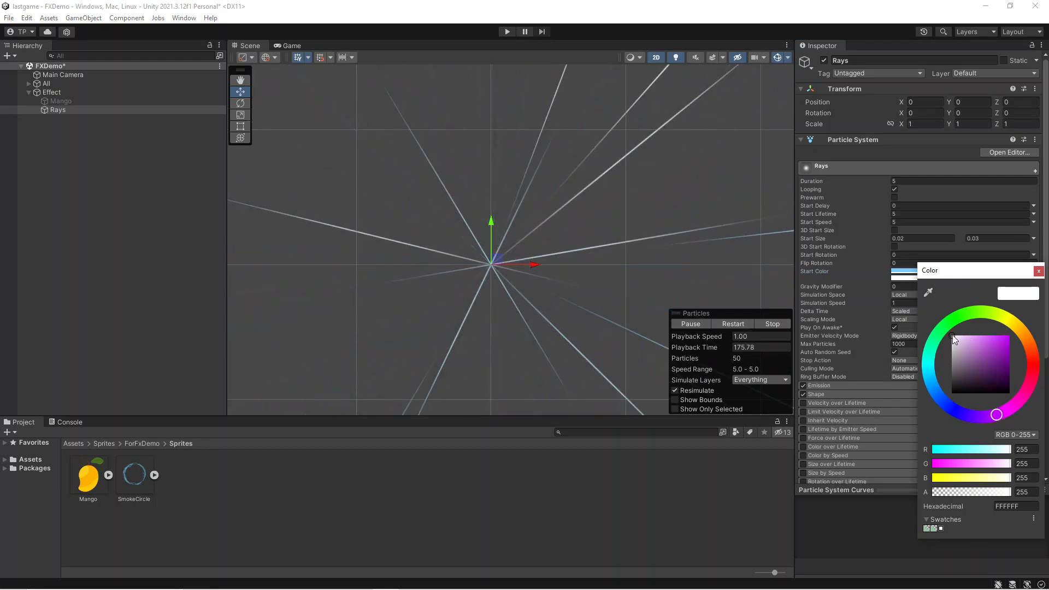
{"action": "left_click", "coordinate": [975, 340]}
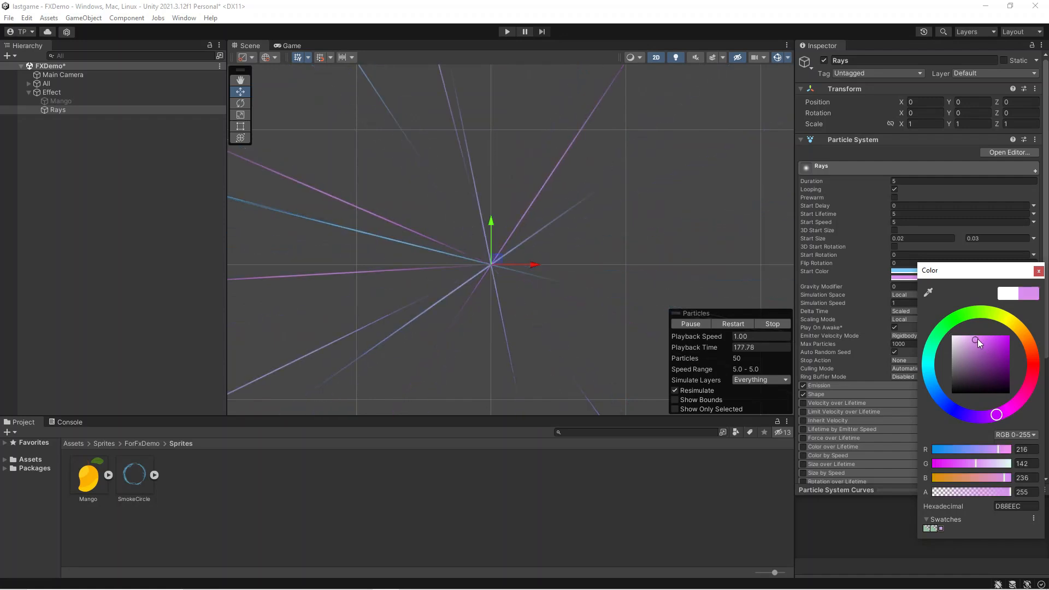
{"action": "left_click_drag", "start_coordinate": [976, 339], "coordinate": [979, 333]}
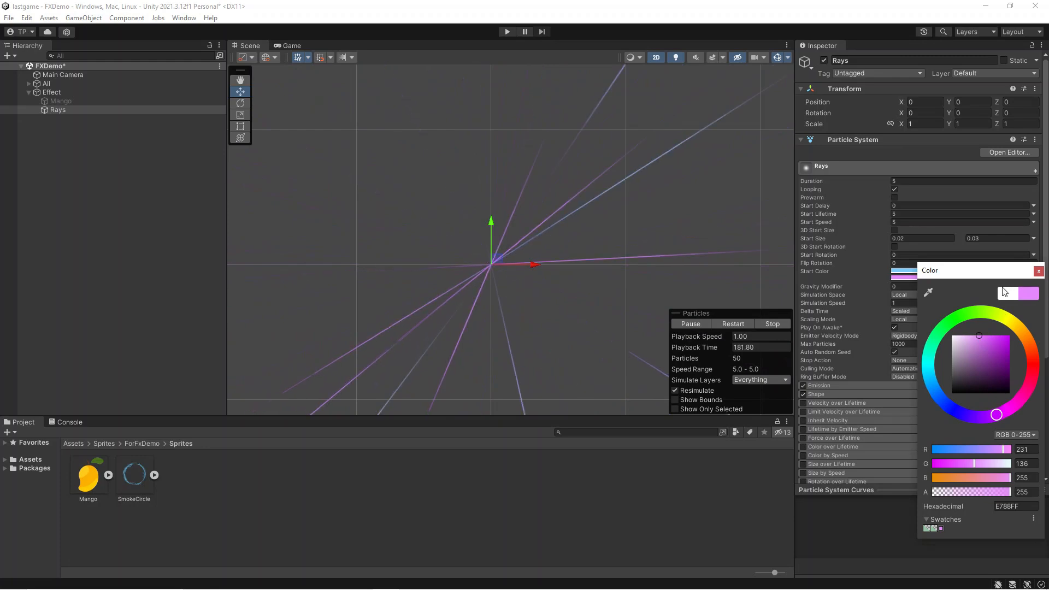
{"action": "left_click", "coordinate": [1039, 272]}
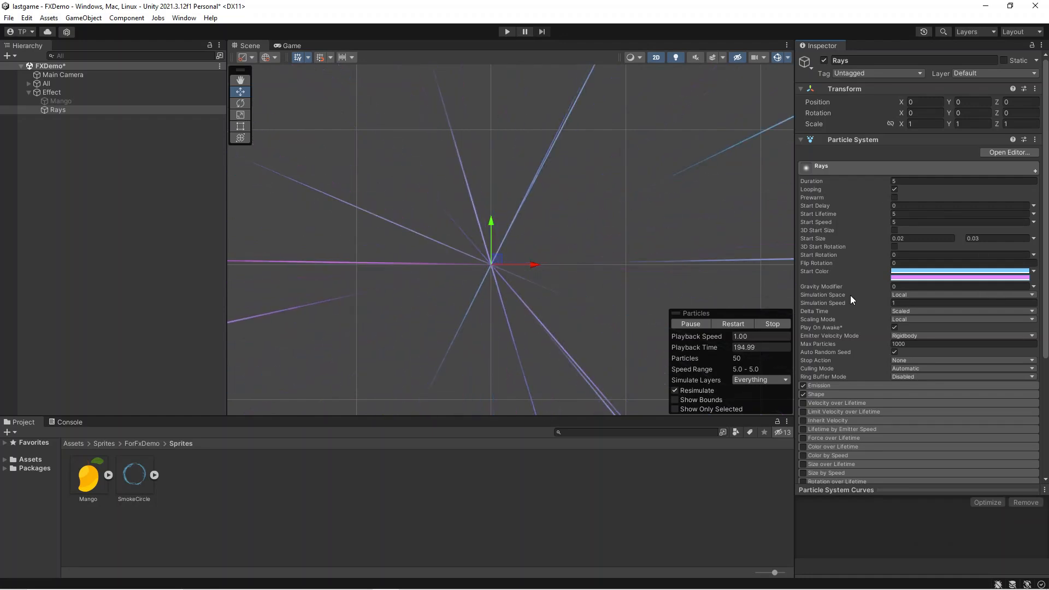
- Set both the start lifetime and the start speed of the Rays to 1
{"action": "left_click", "coordinate": [904, 214]}
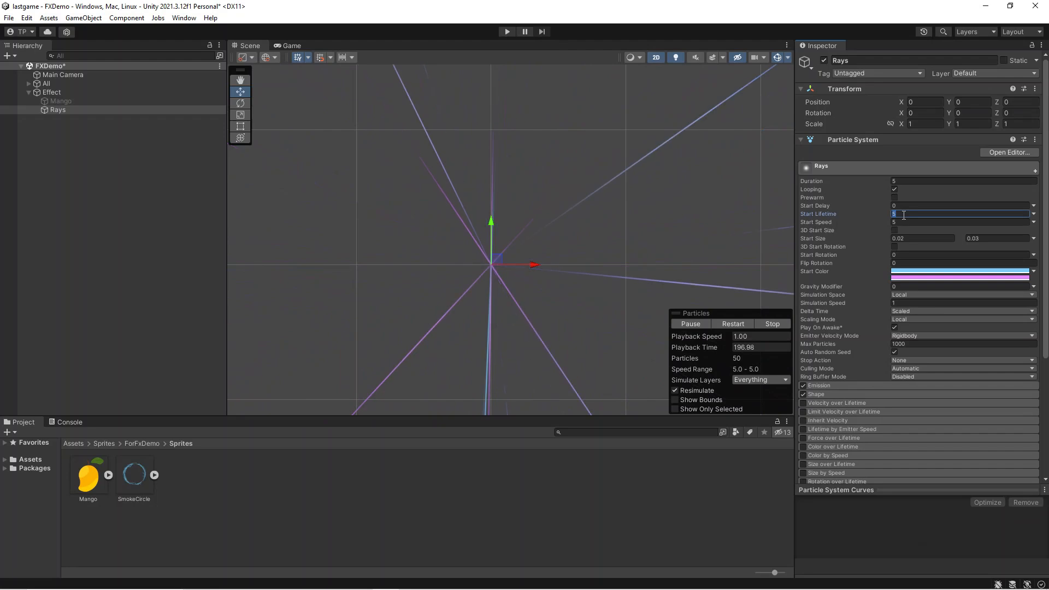
{"action": "type", "text": "1"}
{"action": "left_click", "coordinate": [903, 222]}
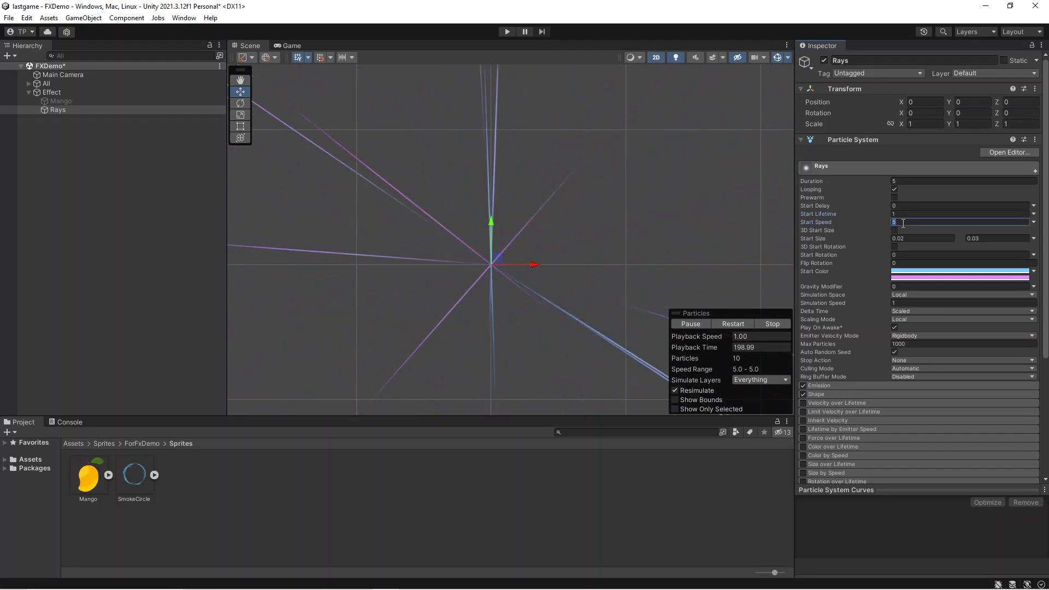
{"action": "type", "text": "1"}
{"action": "scroll", "coordinate": [520, 272], "scroll_direction": "up", "scroll_amount": 10}
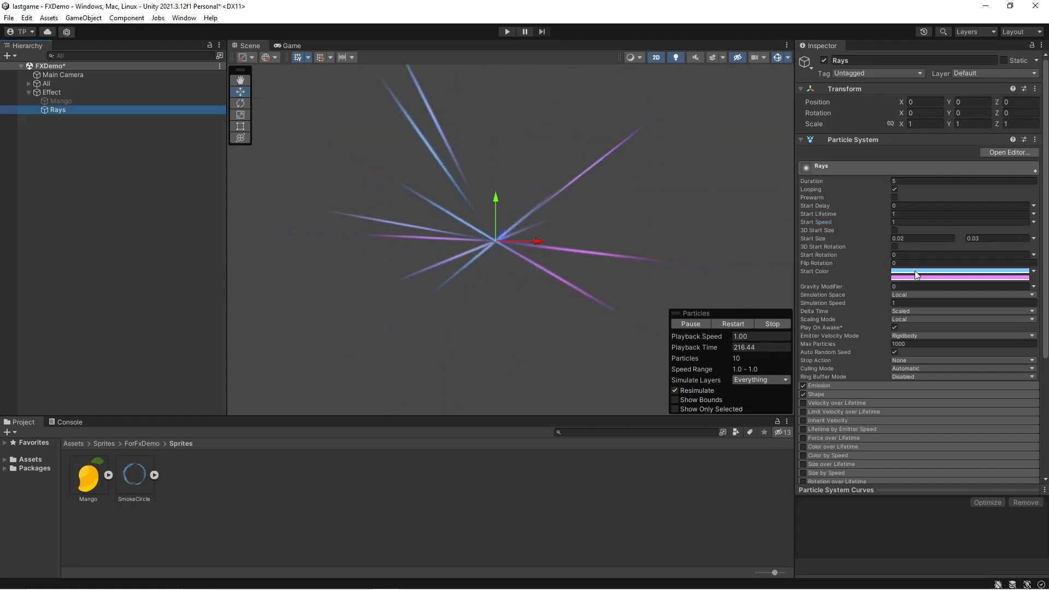
- Reduce the simulation speed of the Rays to 0.32 and collapse the main particle settings
{"action": "left_click", "coordinate": [913, 303]}
{"action": "type", "text": "0.51"}
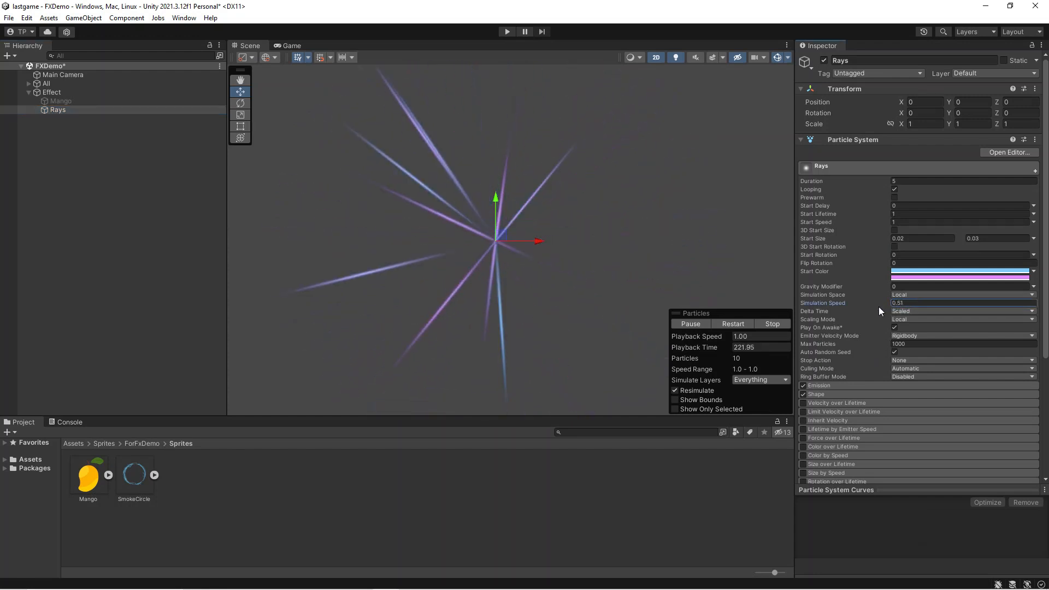
{"action": "left_click_drag", "start_coordinate": [878, 307], "coordinate": [876, 310]}
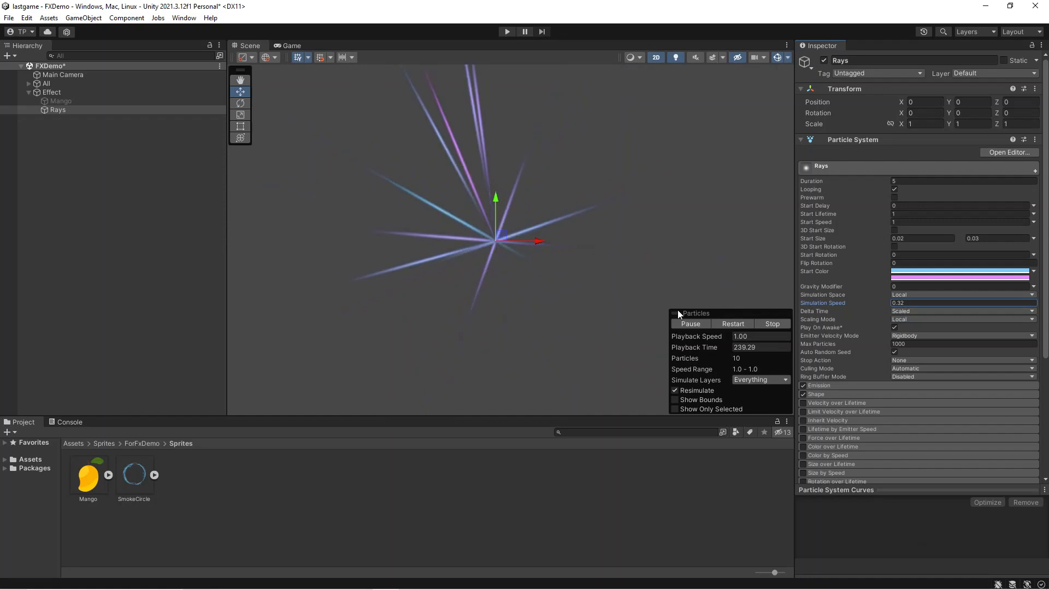
{"action": "left_click", "coordinate": [876, 171]}
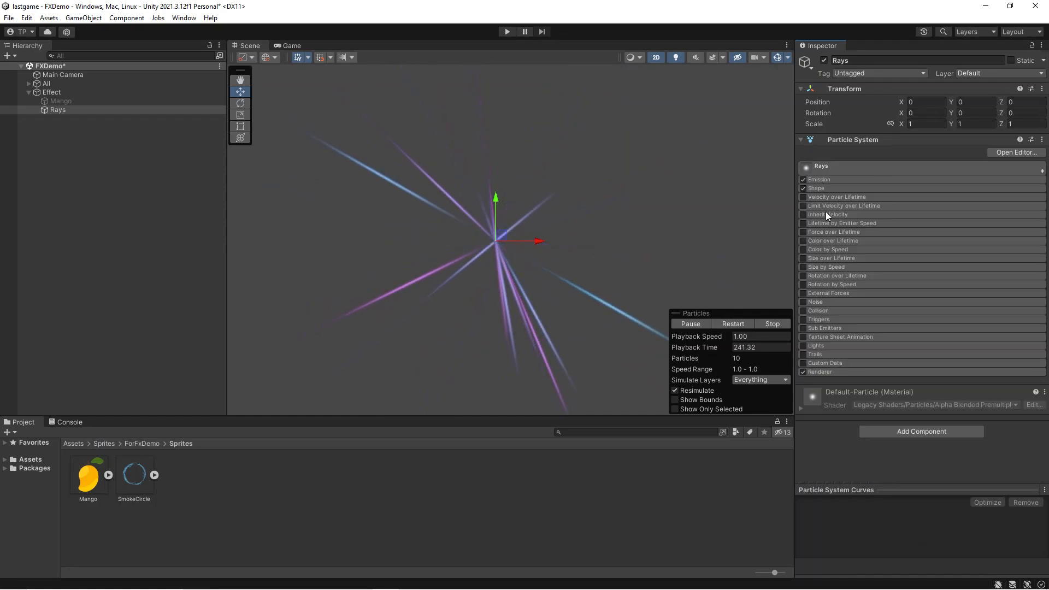
- Enable Color over Lifetime on the Rays and add an alpha key to its gradient at location 27.1%
{"action": "left_click", "coordinate": [804, 241]}
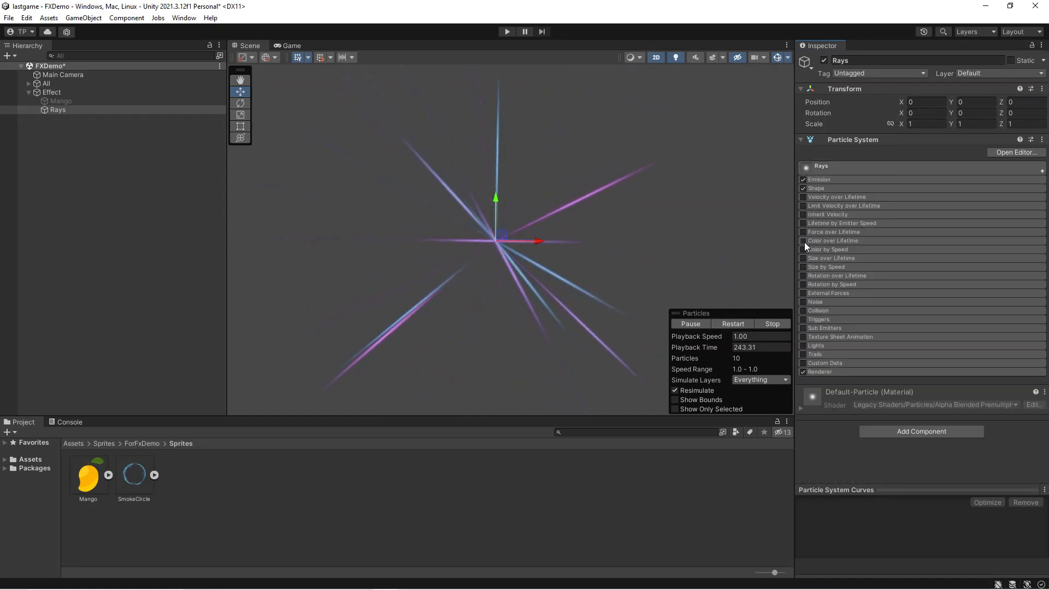
{"action": "left_click", "coordinate": [842, 241]}
{"action": "left_click", "coordinate": [915, 250]}
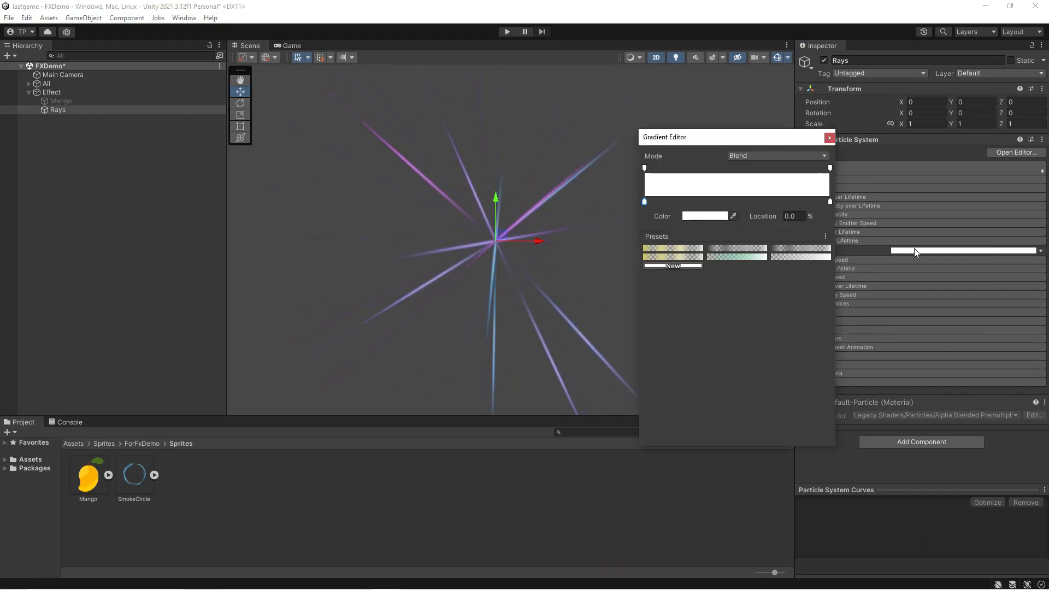
{"action": "left_click", "coordinate": [679, 168]}
{"action": "left_click_drag", "start_coordinate": [680, 169], "coordinate": [696, 169]}
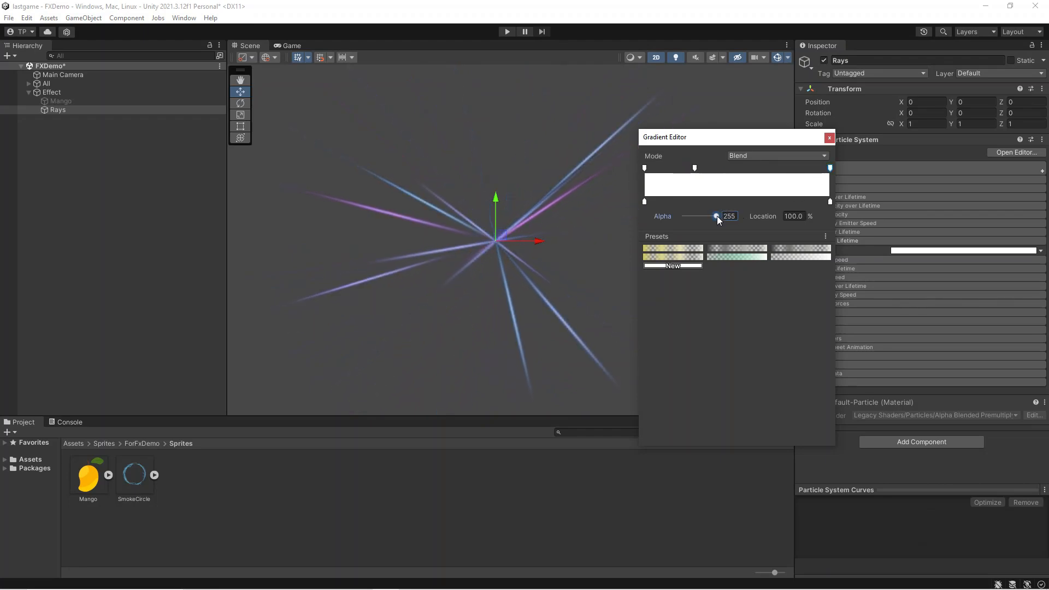
- Set the alpha of the gradient's end key and its 27.1% key to 0 so the rays fade out early
{"action": "left_click_drag", "start_coordinate": [717, 215], "coordinate": [672, 218]}
{"action": "left_click", "coordinate": [695, 169]}
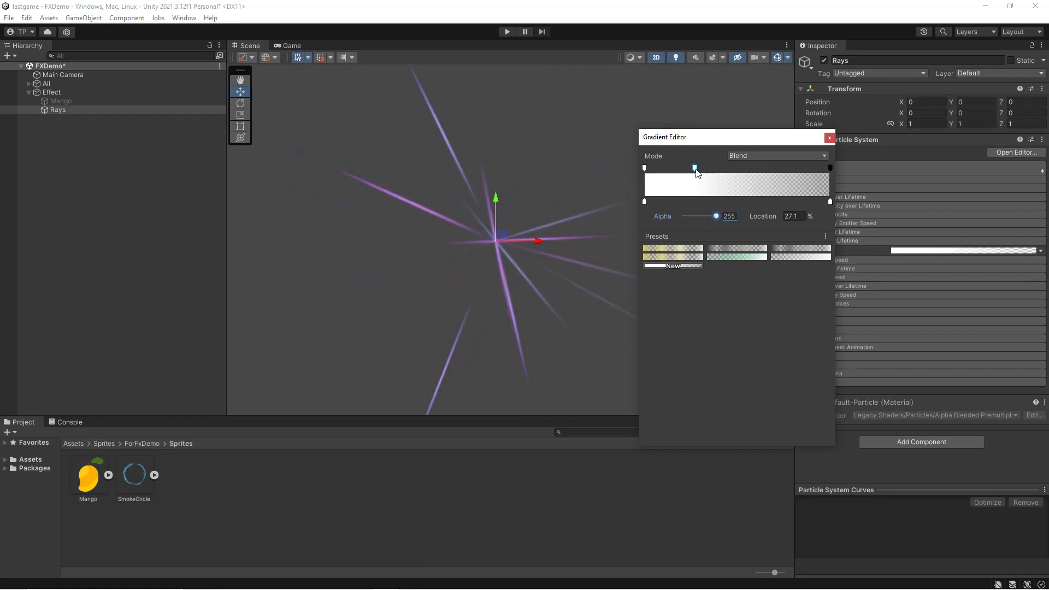
{"action": "left_click_drag", "start_coordinate": [715, 217], "coordinate": [668, 221]}
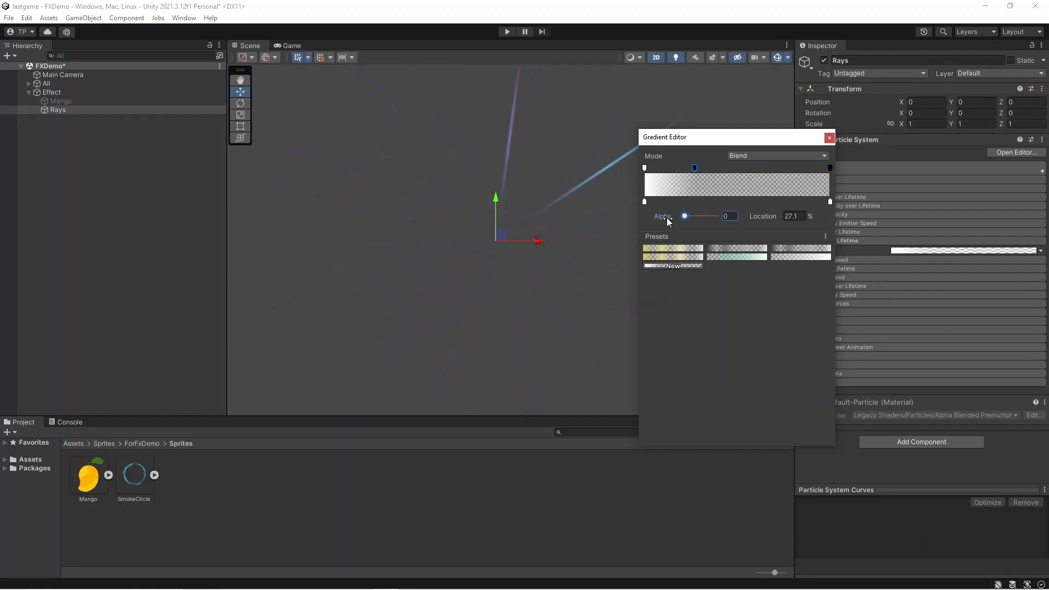
{"action": "middle_click_drag", "start_coordinate": [511, 260], "coordinate": [485, 253]}
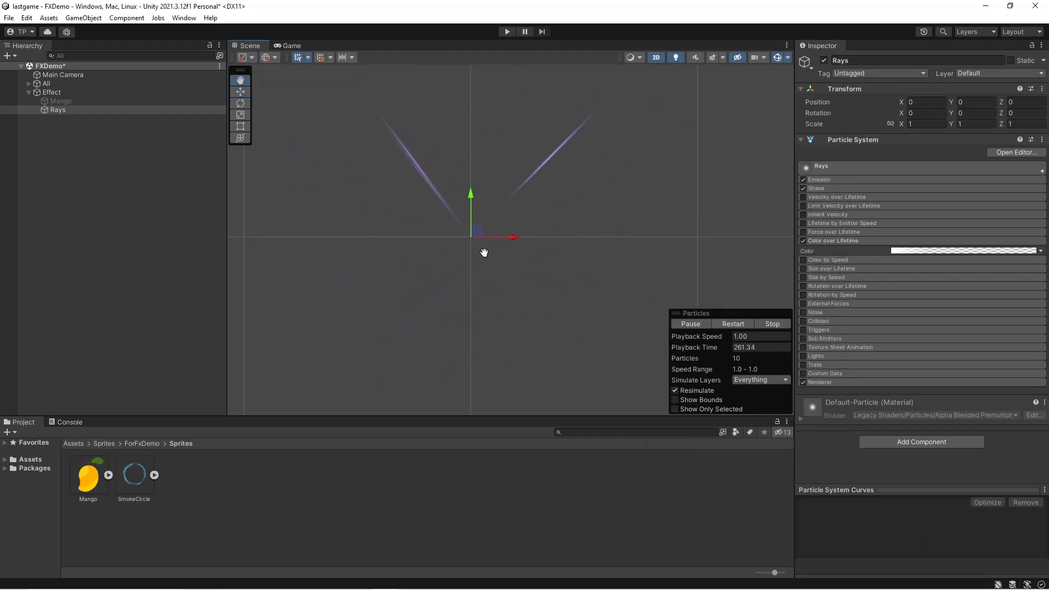
{"action": "left_click", "coordinate": [929, 250]}
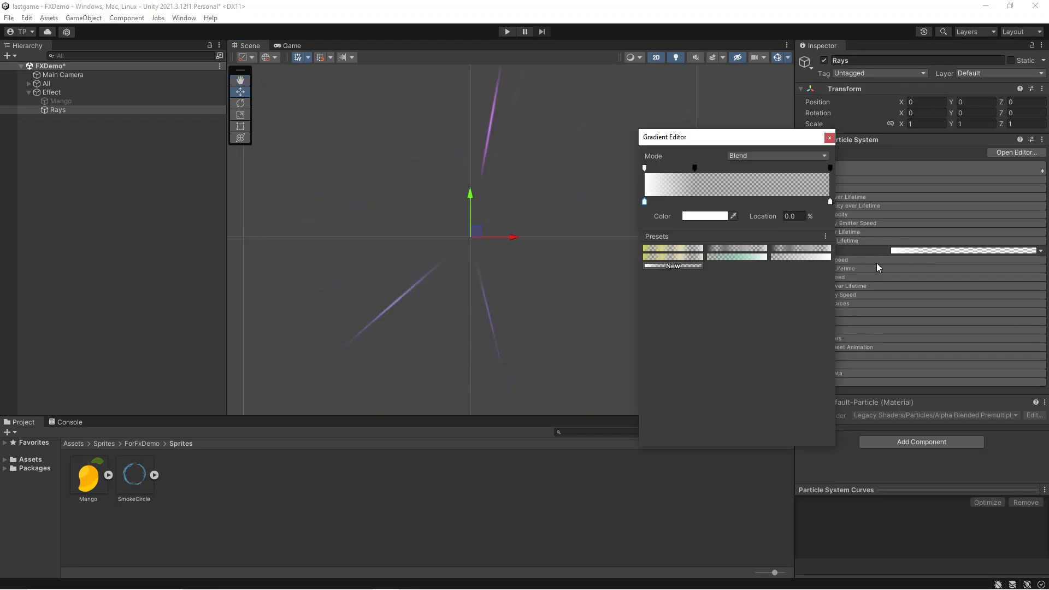
{"action": "left_click", "coordinate": [830, 138]}
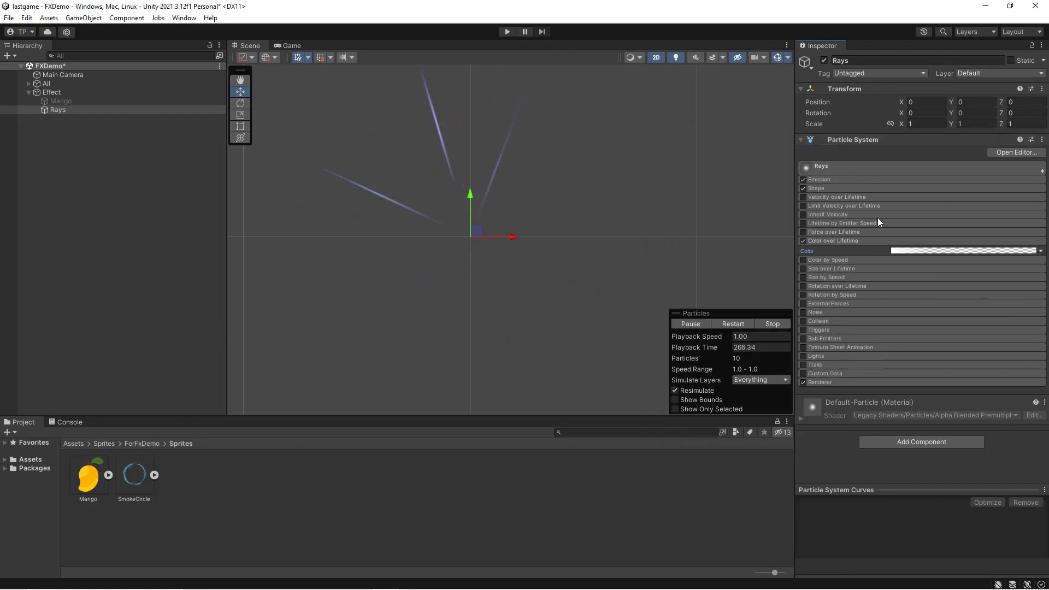
{"action": "left_click", "coordinate": [855, 241]}
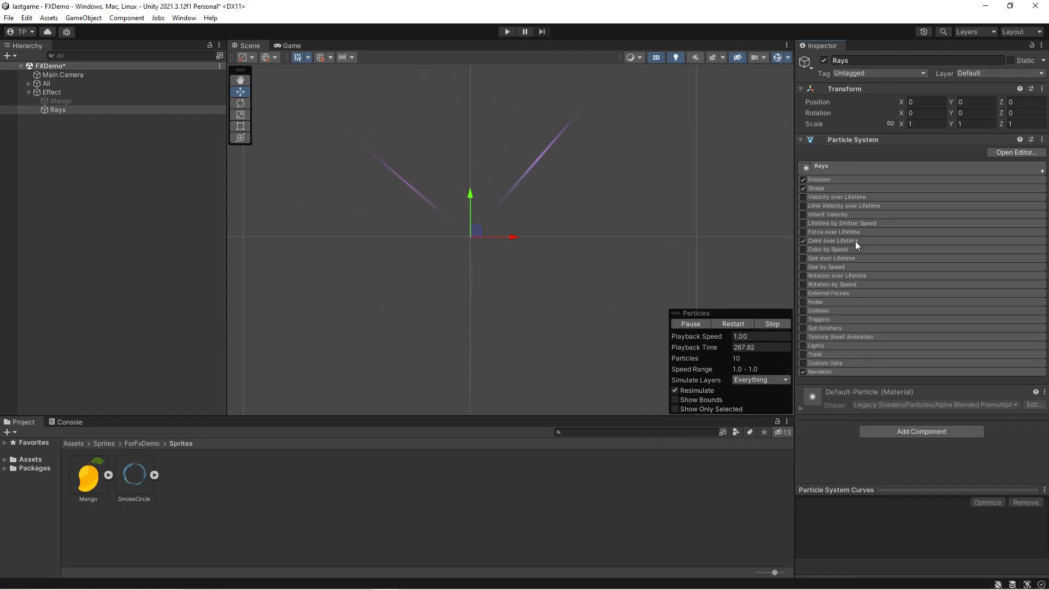
- Enable Velocity over Lifetime and set its orbital velocity to Random Between Two Constants, with Z values 2 and -2
{"action": "left_click", "coordinate": [803, 197]}
{"action": "left_click", "coordinate": [848, 198]}
{"action": "key", "text": "f"}
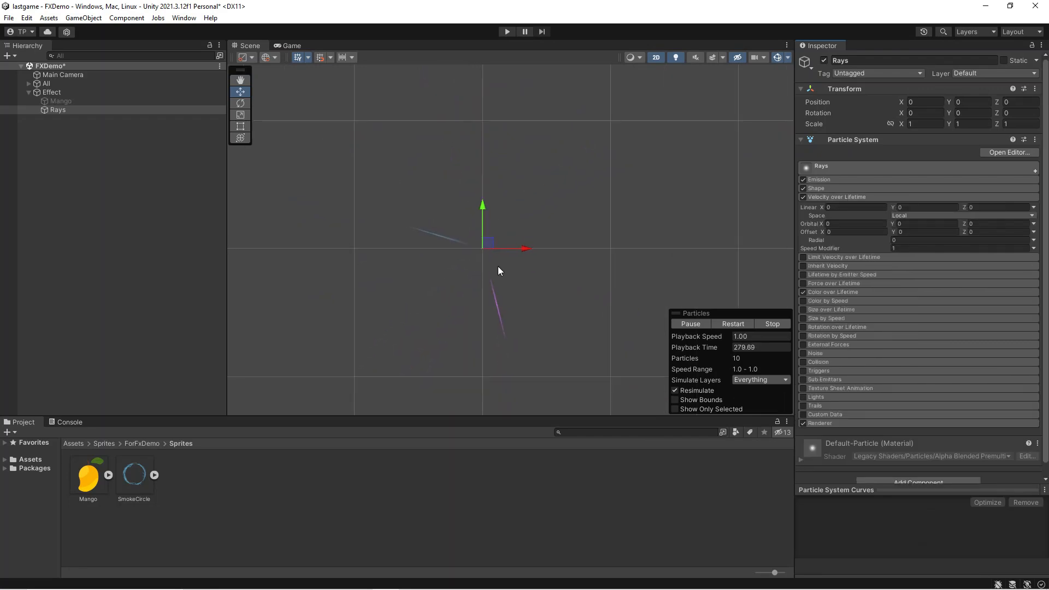
{"action": "left_click", "coordinate": [1034, 225]}
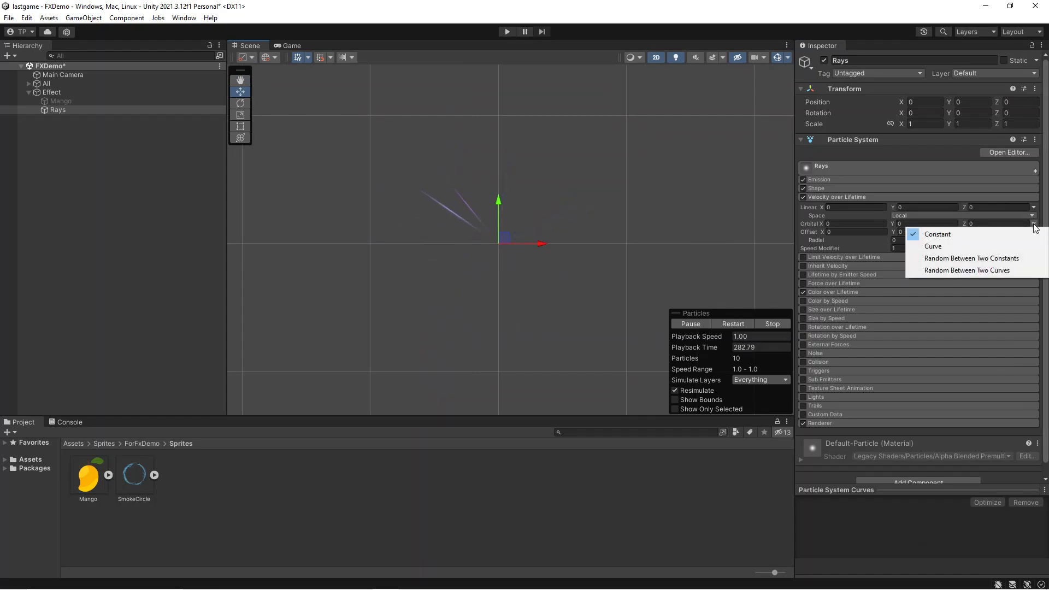
{"action": "left_click", "coordinate": [965, 253]}
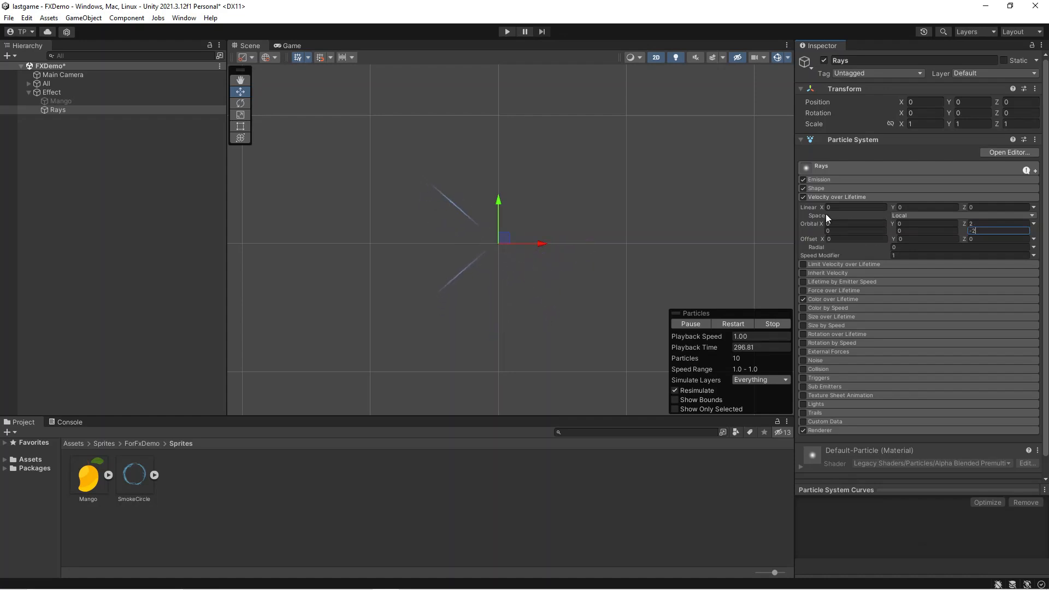
{"action": "left_click", "coordinate": [850, 197]}
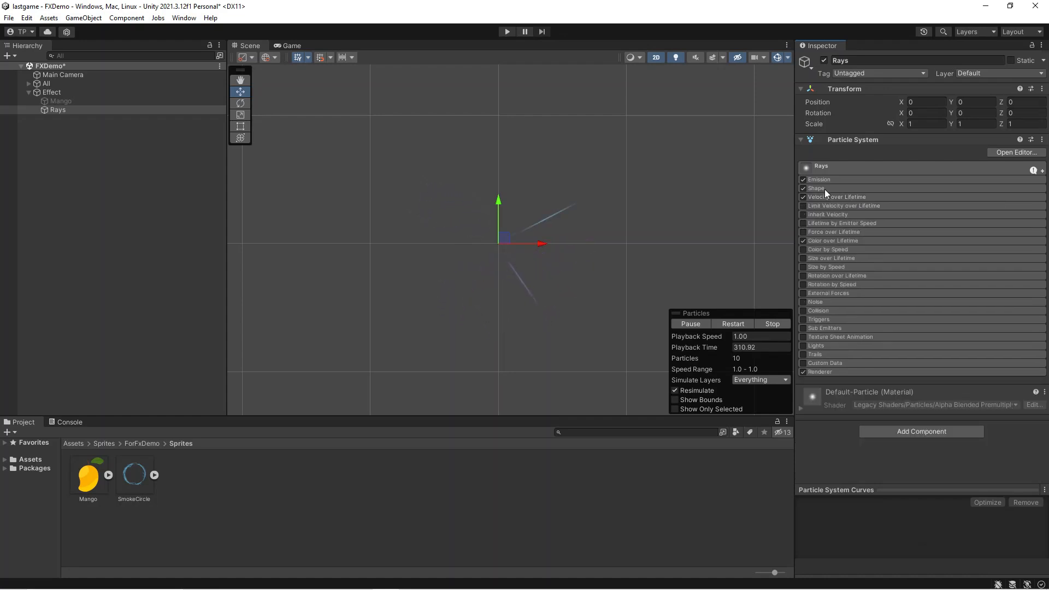
- Set the emission rate over time of the Rays to 200
{"action": "left_click", "coordinate": [829, 179]}
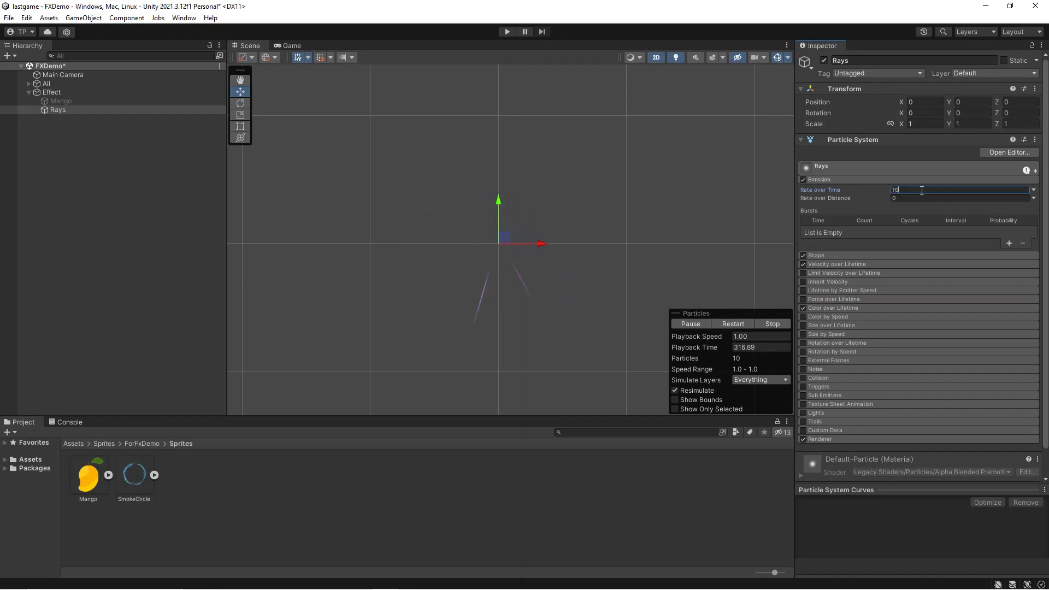
{"action": "type", "text": "0"}
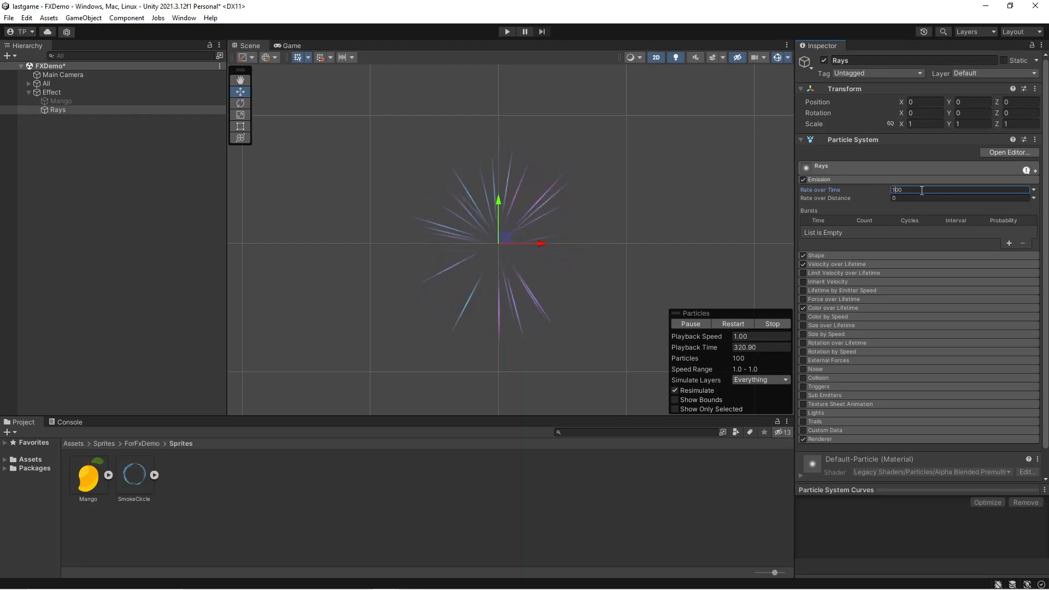
{"action": "key", "text": "BackSpace"}
{"action": "type", "text": "2"}
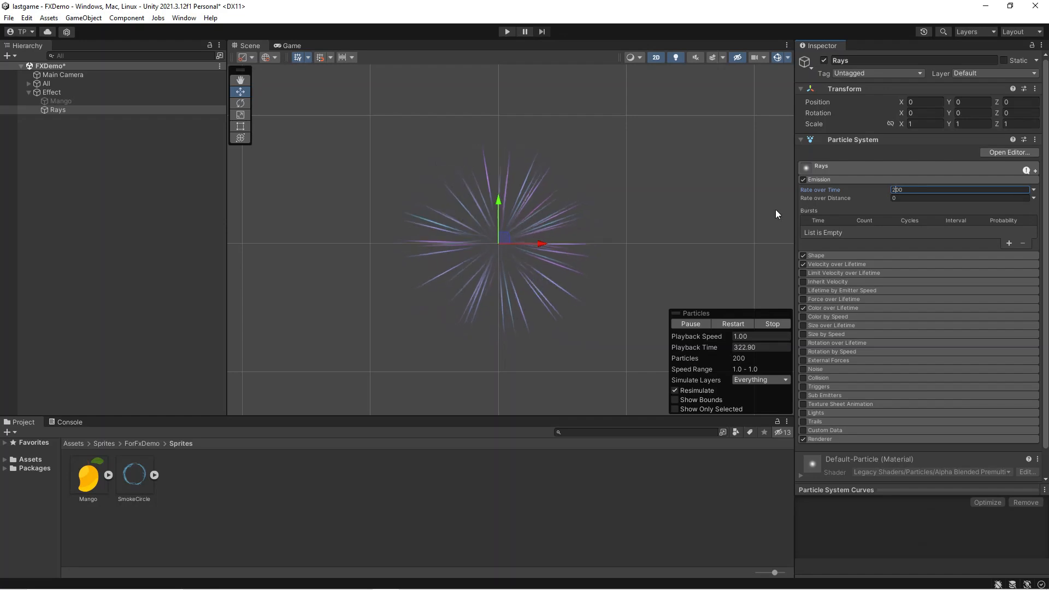
{"action": "scroll", "coordinate": [542, 250], "scroll_direction": "up", "scroll_amount": 2}
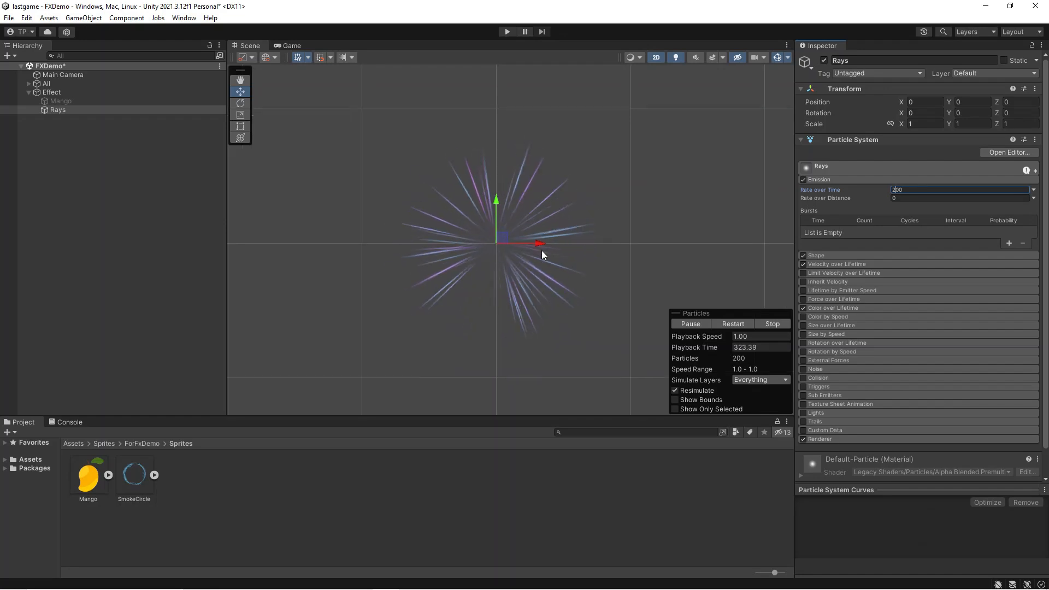
{"action": "left_click", "coordinate": [875, 178]}
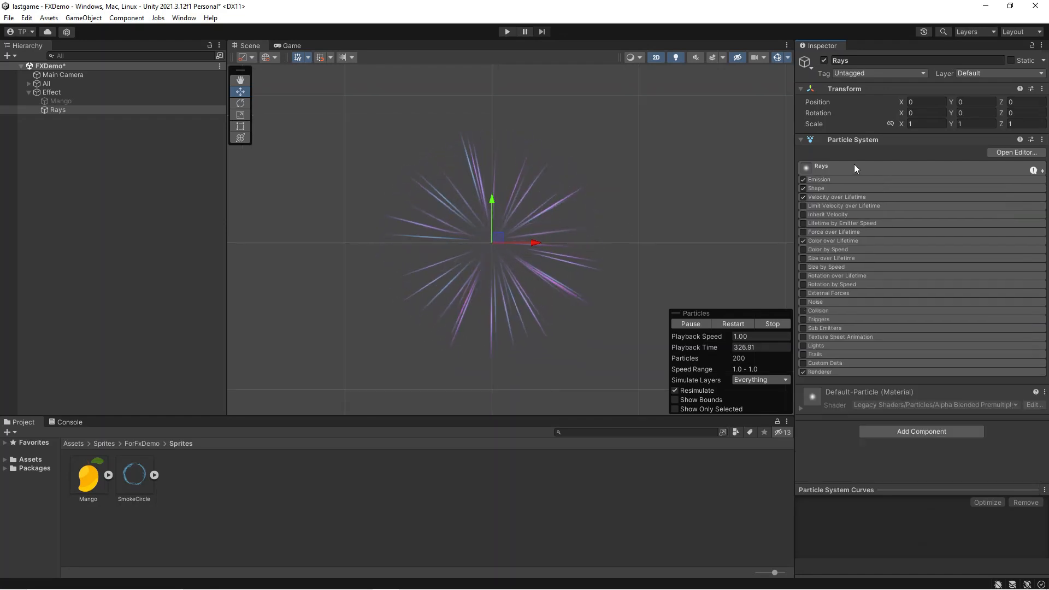
- Set the start lifetime of the Rays to 0.5 and their start speed to 0.4
{"action": "left_click", "coordinate": [855, 166]}
{"action": "left_click", "coordinate": [896, 214]}
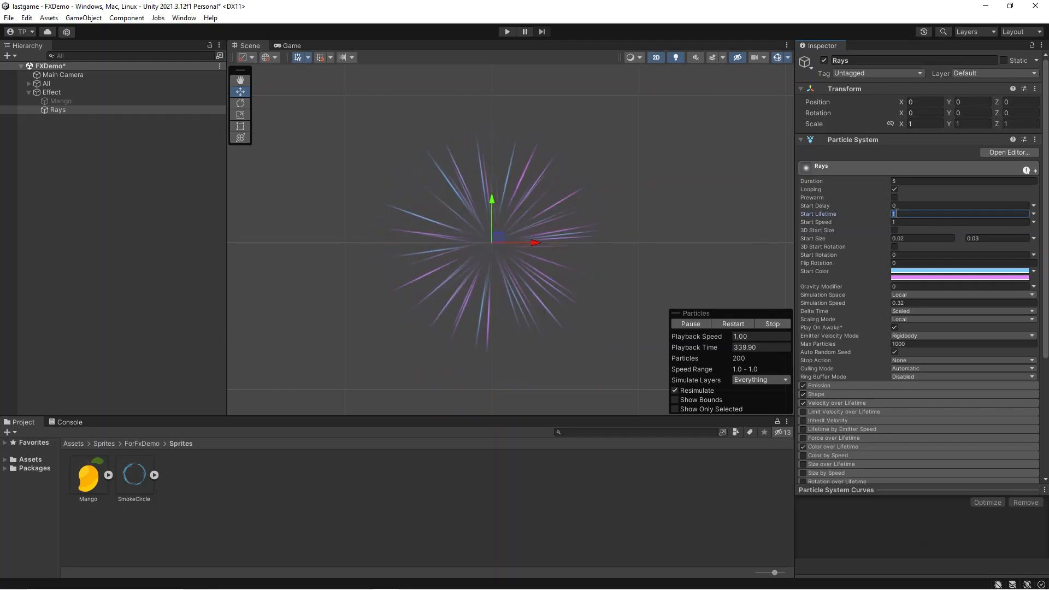
{"action": "type", "text": "0"}
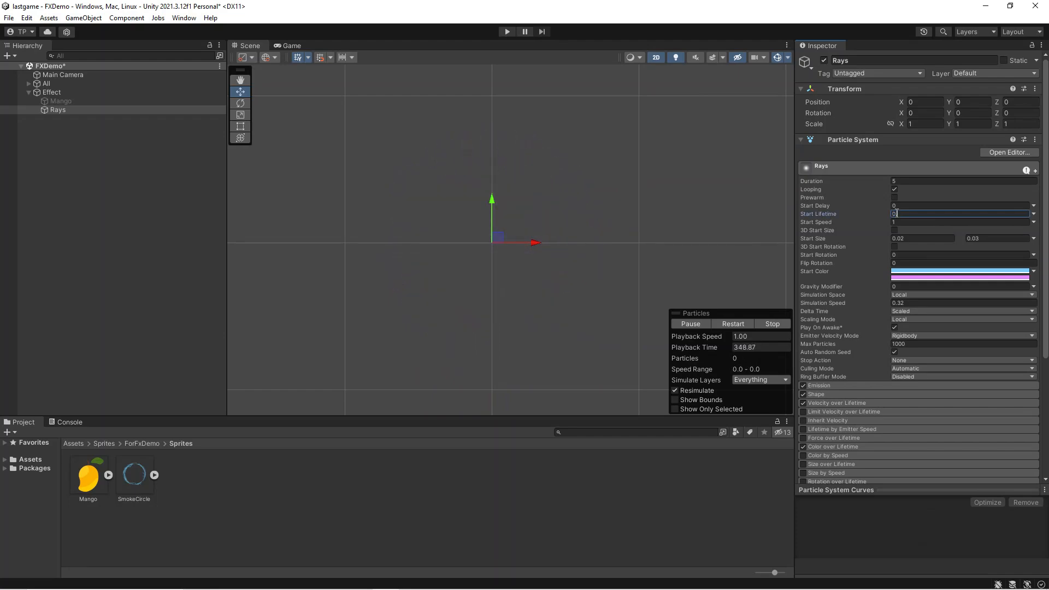
{"action": "type", "text": ".5"}
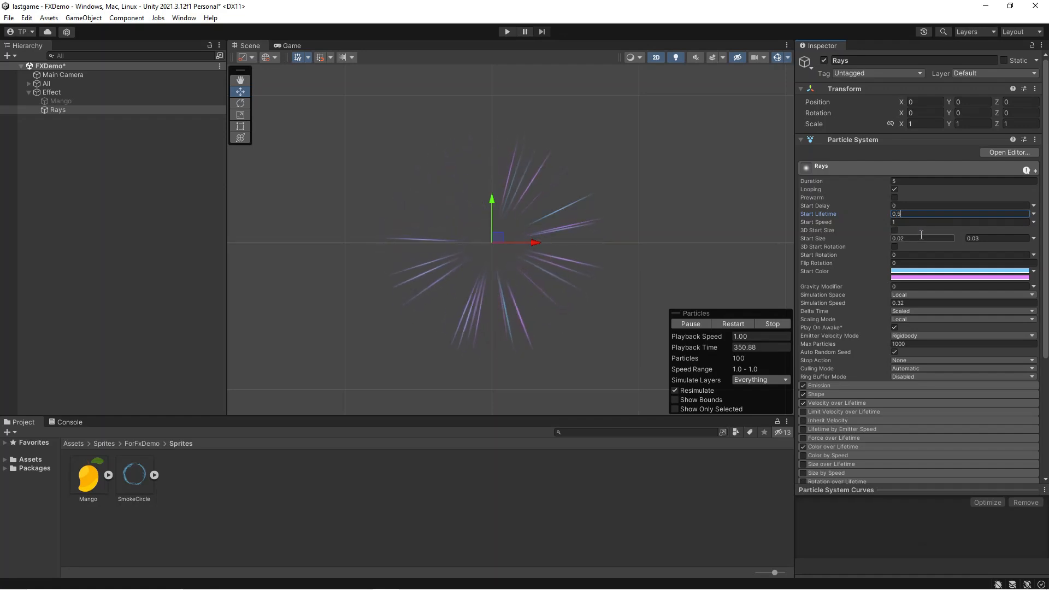
{"action": "left_click", "coordinate": [903, 221]}
{"action": "type", "text": "0"}
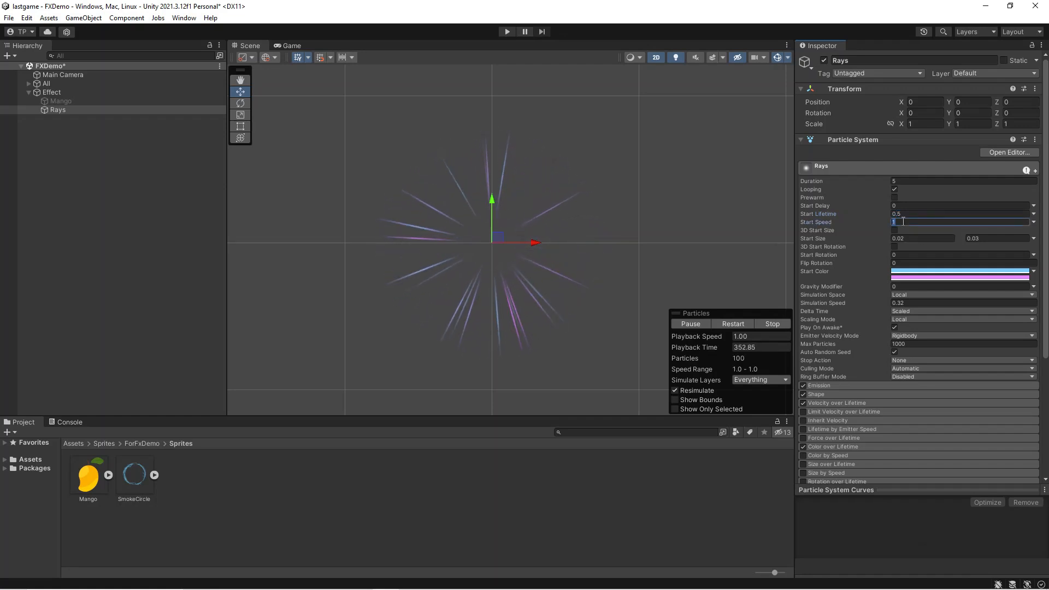
{"action": "type", "text": ".5"}
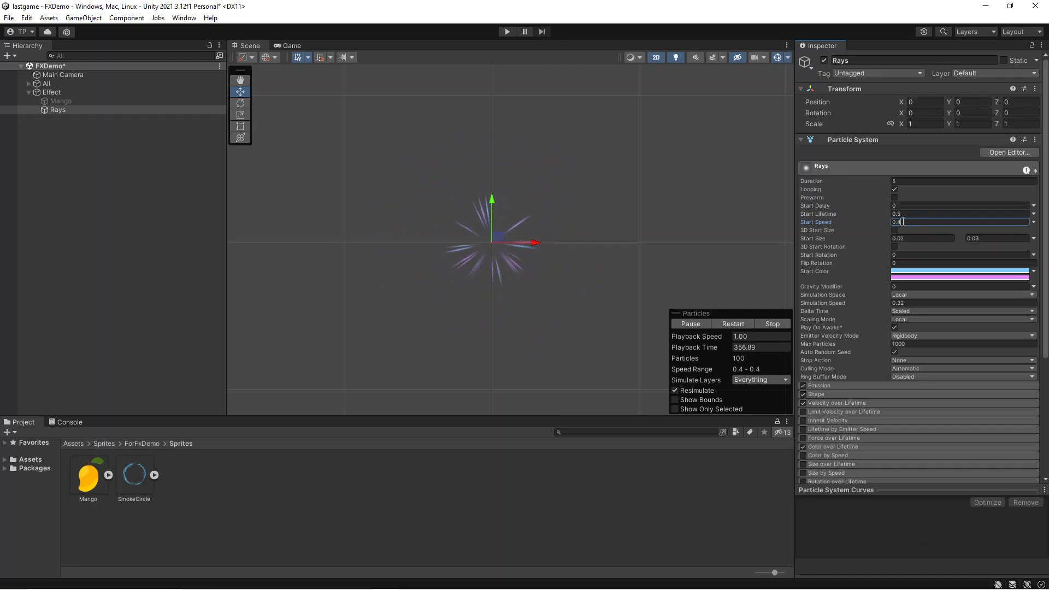
{"action": "scroll", "coordinate": [491, 248], "scroll_direction": "up", "scroll_amount": 5}
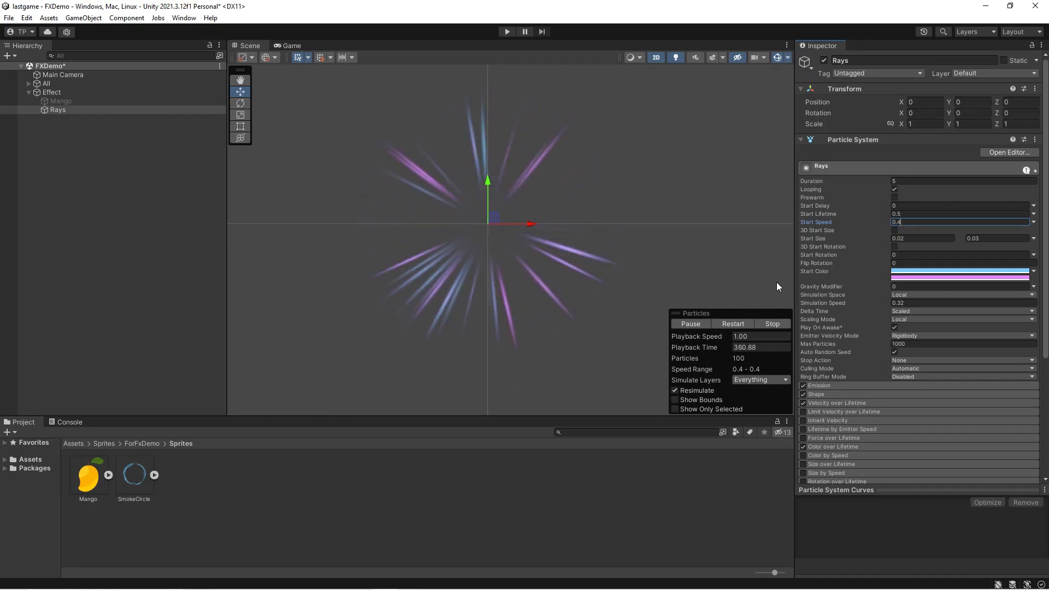
{"action": "left_click", "coordinate": [864, 169]}
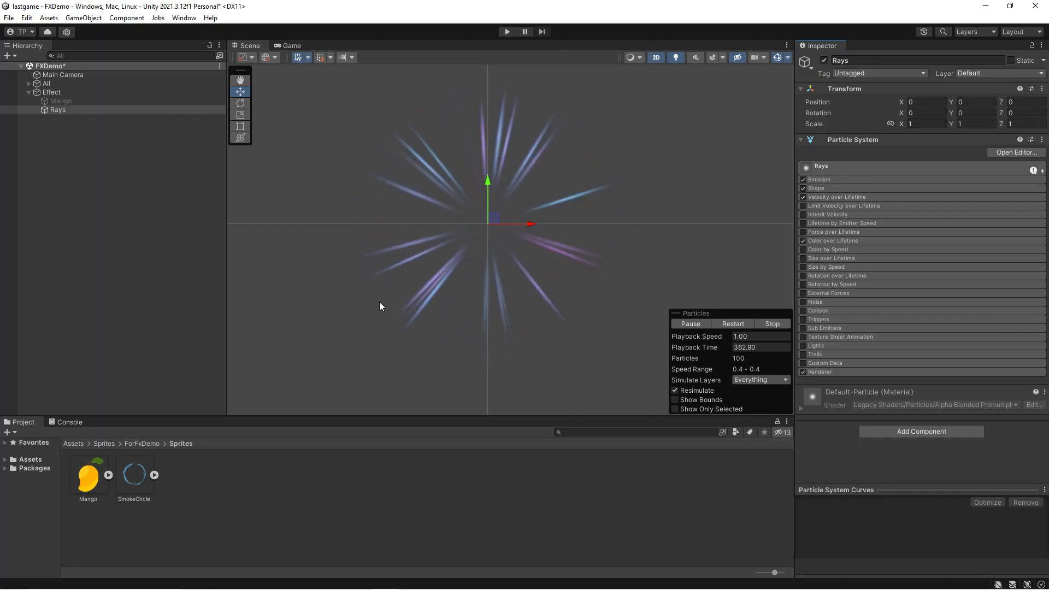
- Turn on the Mango sprite temporarily and preview the Rays around it
{"action": "scroll", "coordinate": [470, 235], "scroll_direction": "down", "scroll_amount": 2}
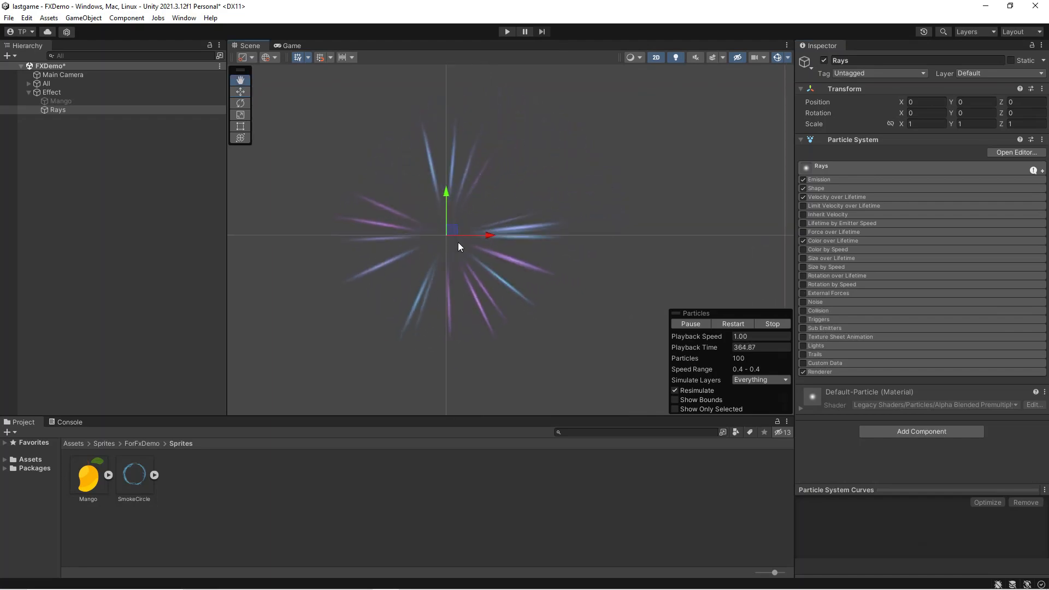
{"action": "left_click", "coordinate": [93, 103]}
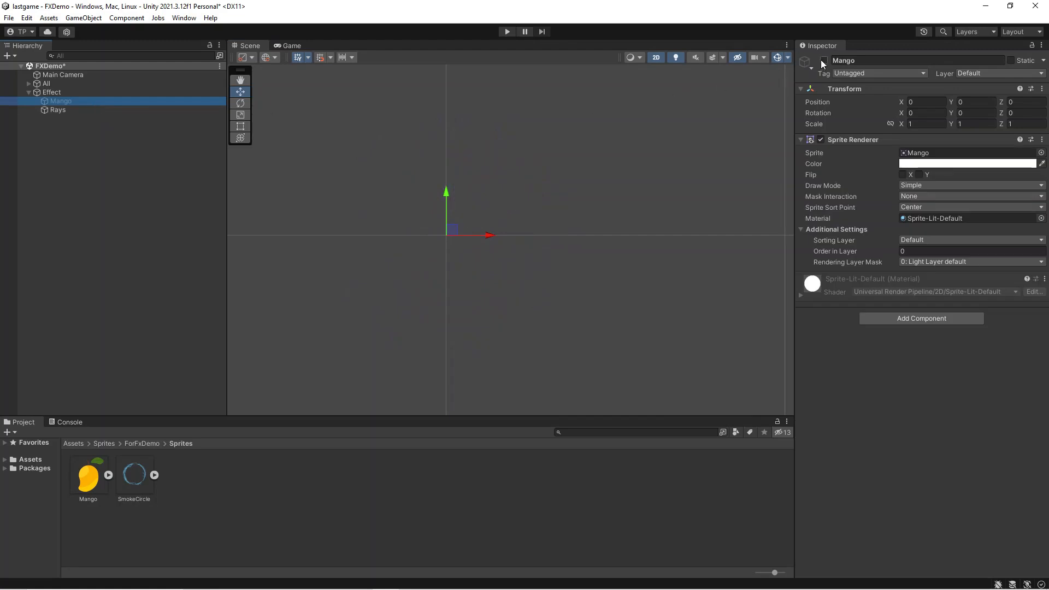
{"action": "left_click", "coordinate": [823, 60]}
{"action": "left_click", "coordinate": [87, 109]}
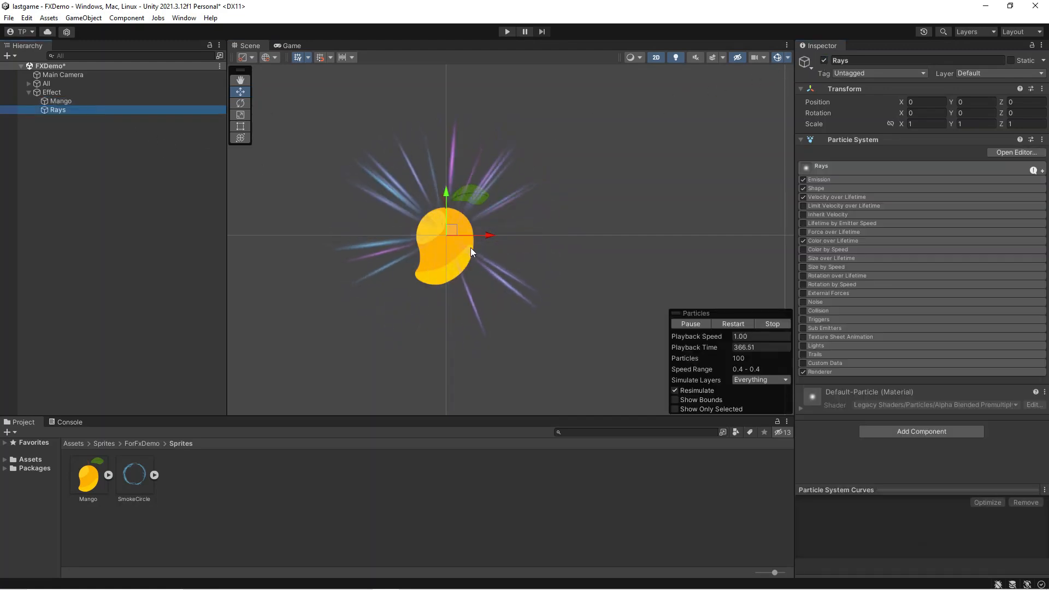
{"action": "left_click", "coordinate": [106, 168]}
- Create a new particle system as a child of Effect and name it Circle
{"action": "left_click", "coordinate": [71, 91]}
{"action": "right_click", "coordinate": [70, 91]}
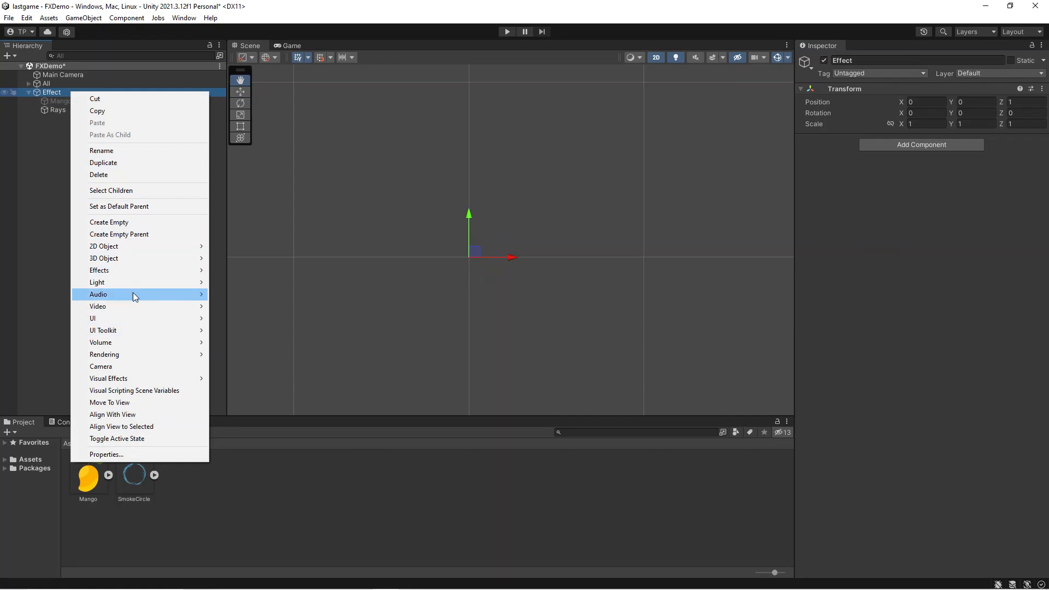
{"action": "mouse_move", "coordinate": [136, 275]}
{"action": "left_click", "coordinate": [261, 271]}
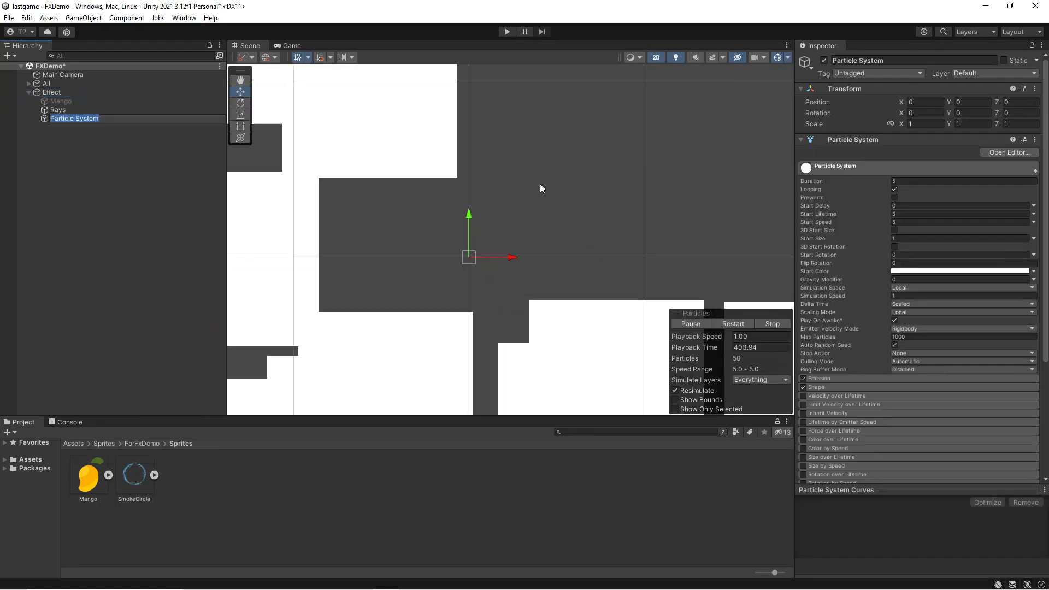
{"action": "type", "text": "Clrcle"}
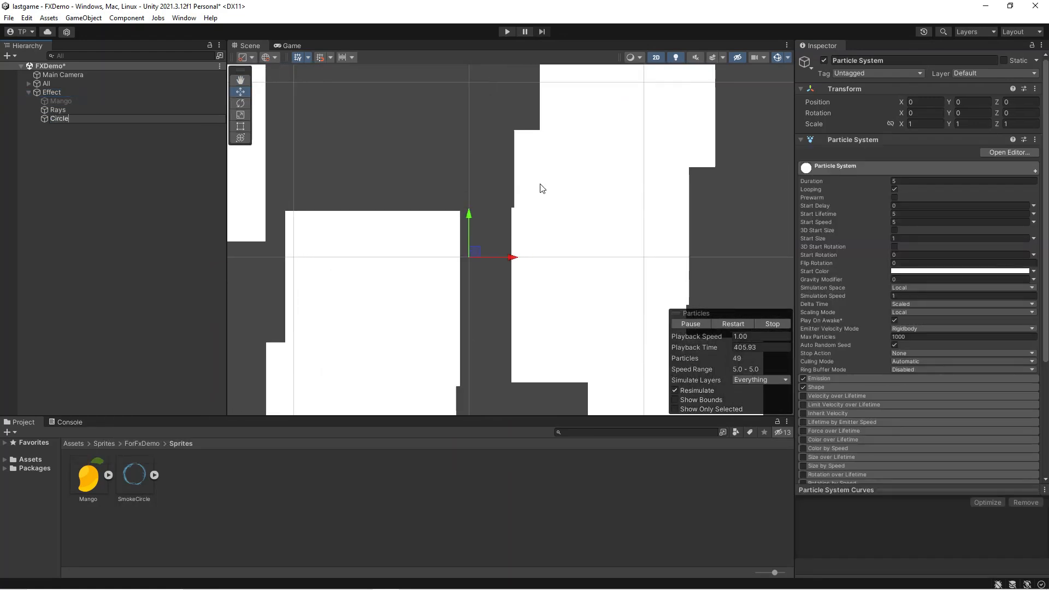
{"action": "left_click", "coordinate": [60, 185]}
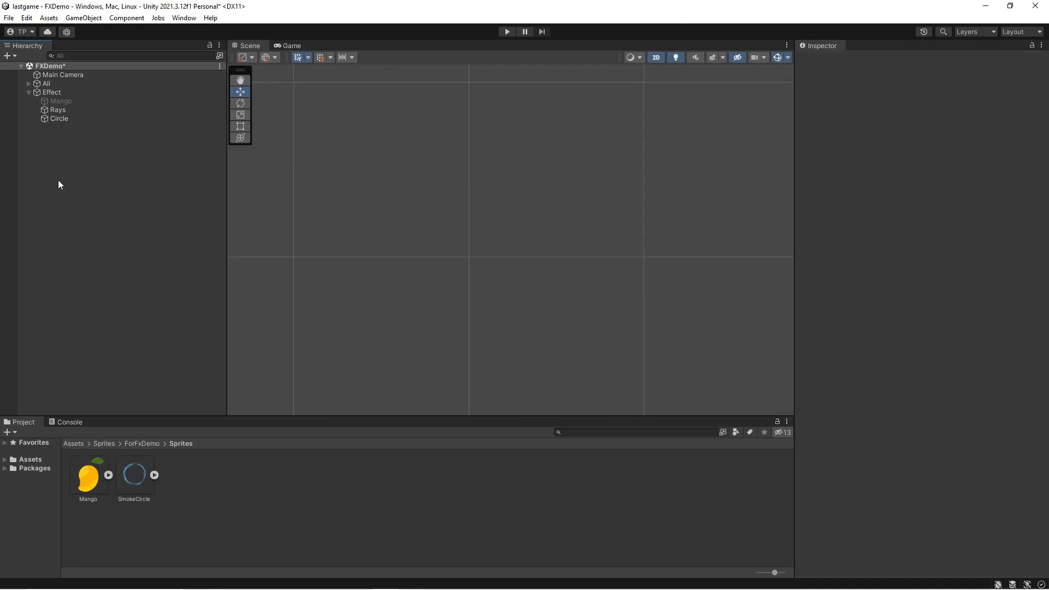
- Set the emission rate over time of the Circle particle system to 1 and disable its Shape module
{"action": "left_click", "coordinate": [64, 121]}
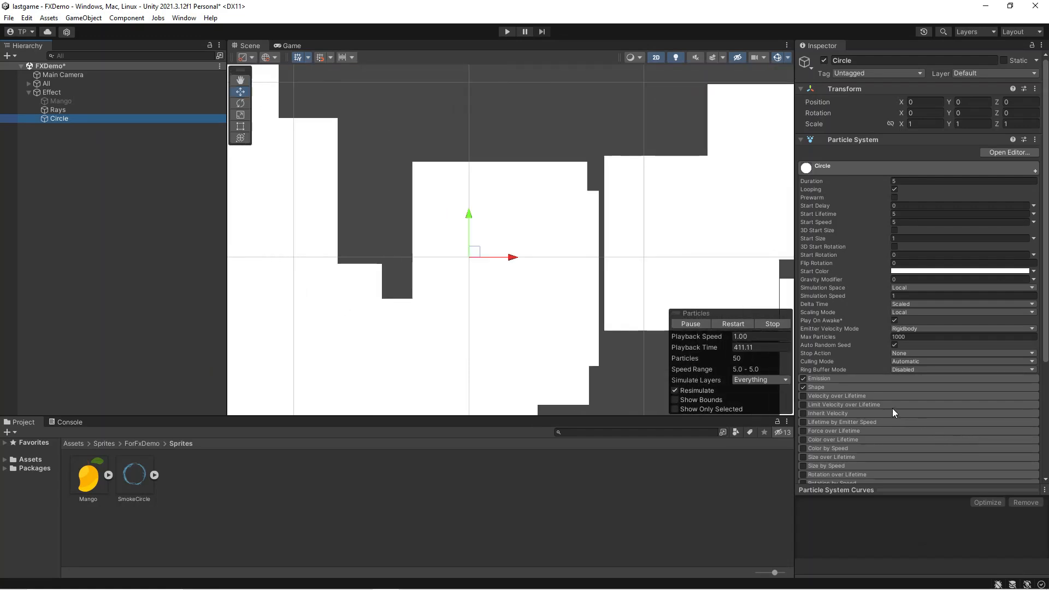
{"action": "left_click", "coordinate": [881, 379]}
{"action": "left_click", "coordinate": [904, 389]}
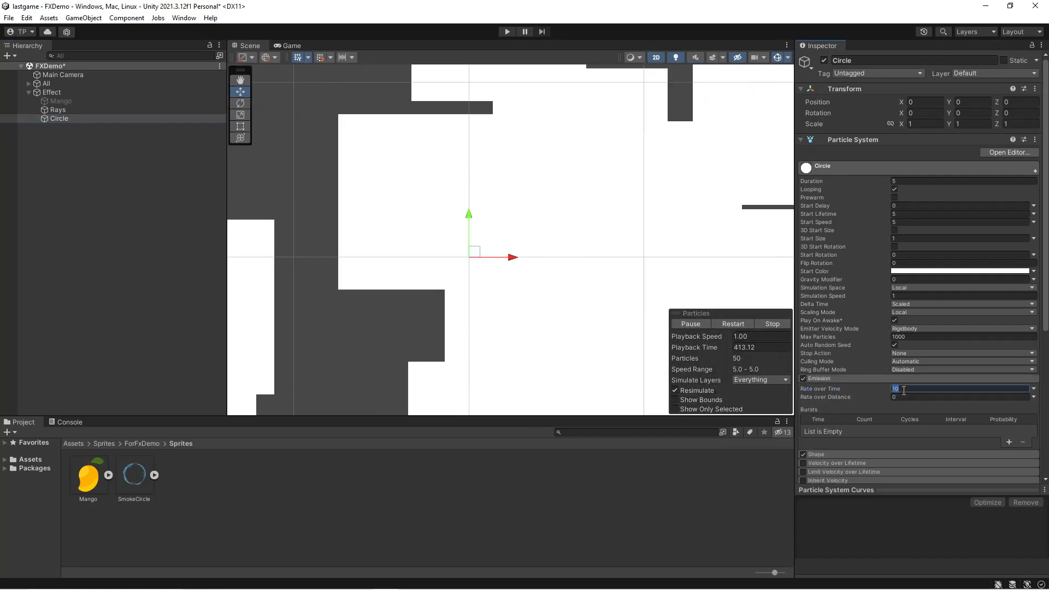
{"action": "type", "text": "1"}
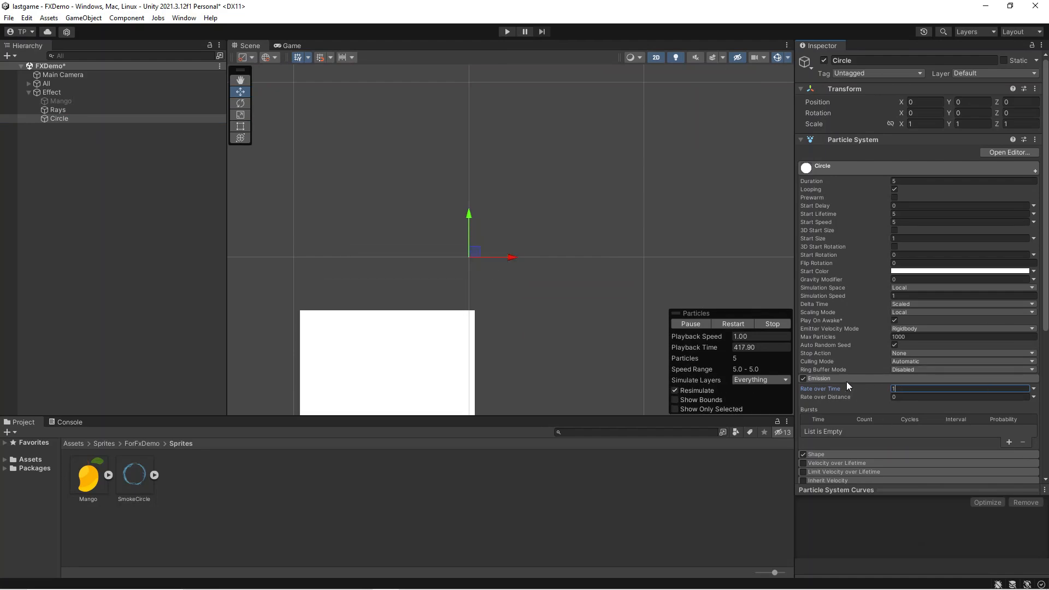
{"action": "left_click", "coordinate": [843, 379]}
{"action": "left_click", "coordinate": [853, 169]}
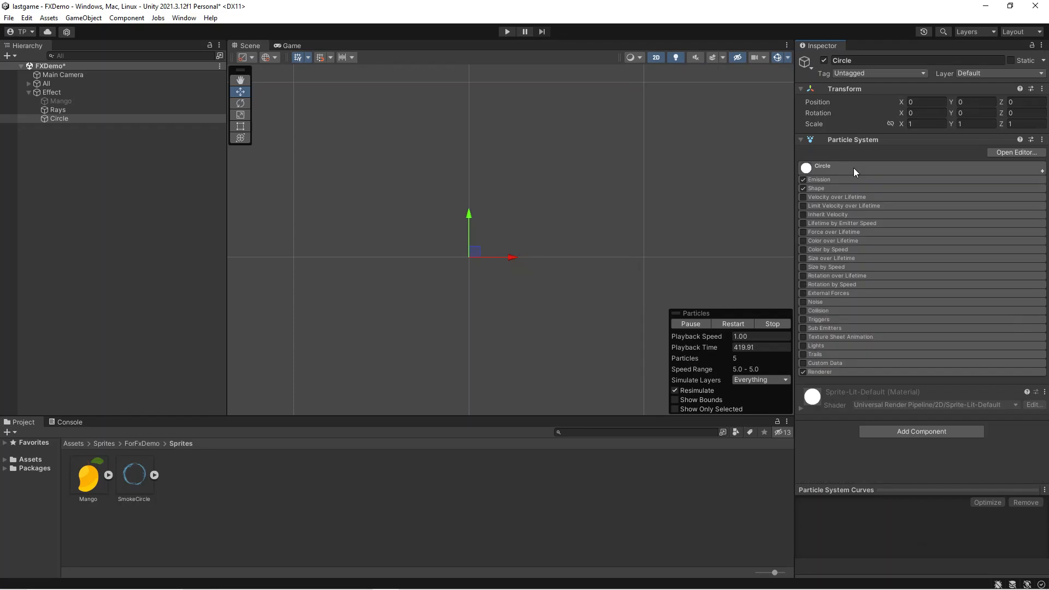
{"action": "left_click", "coordinate": [803, 188]}
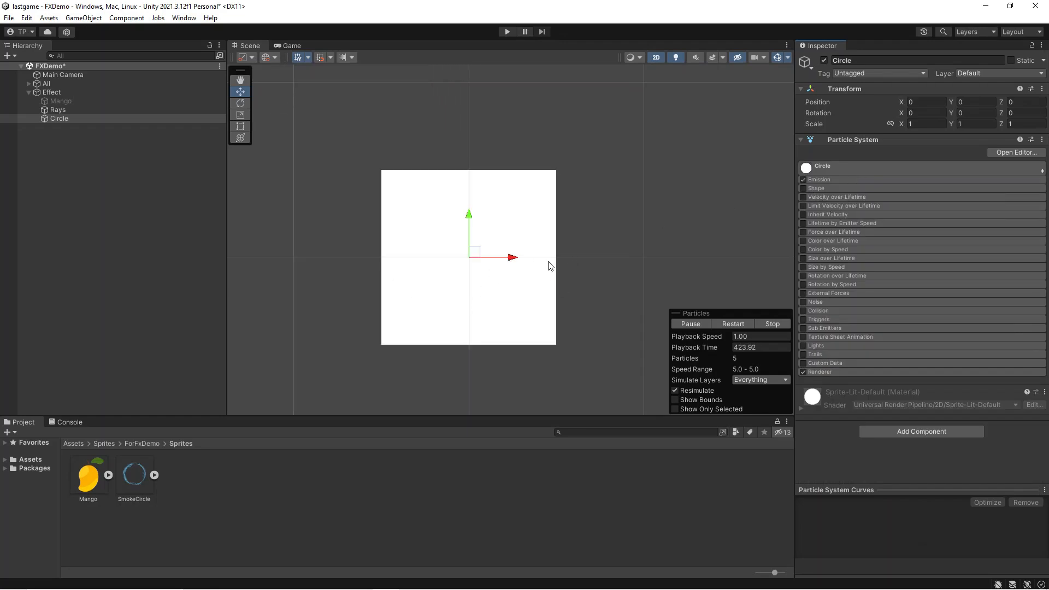
- Create a new material named Circle Material in the Sprites folder
{"action": "left_click", "coordinate": [206, 492]}
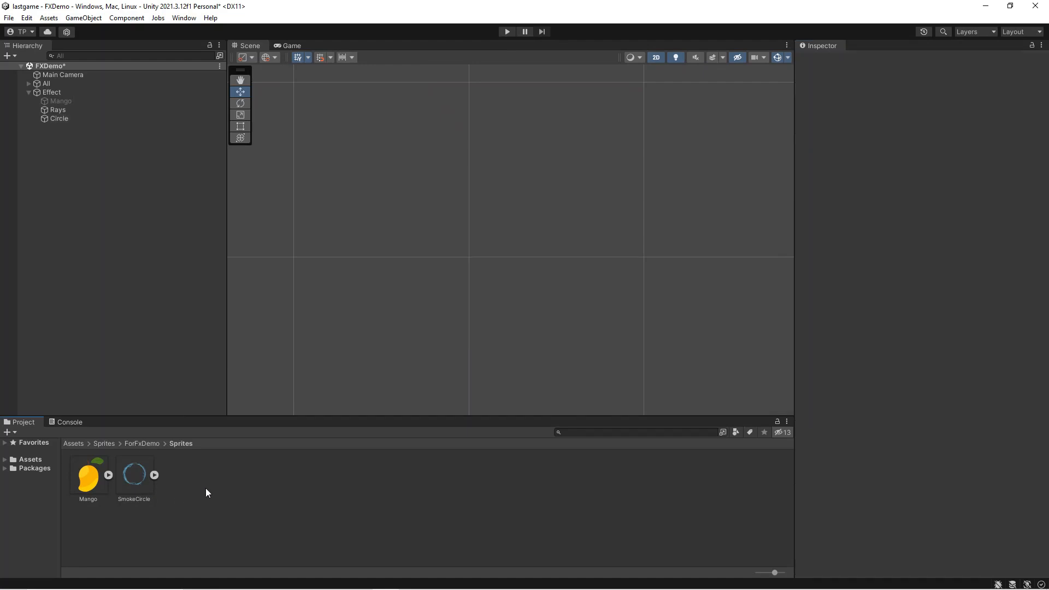
{"action": "right_click", "coordinate": [206, 488]}
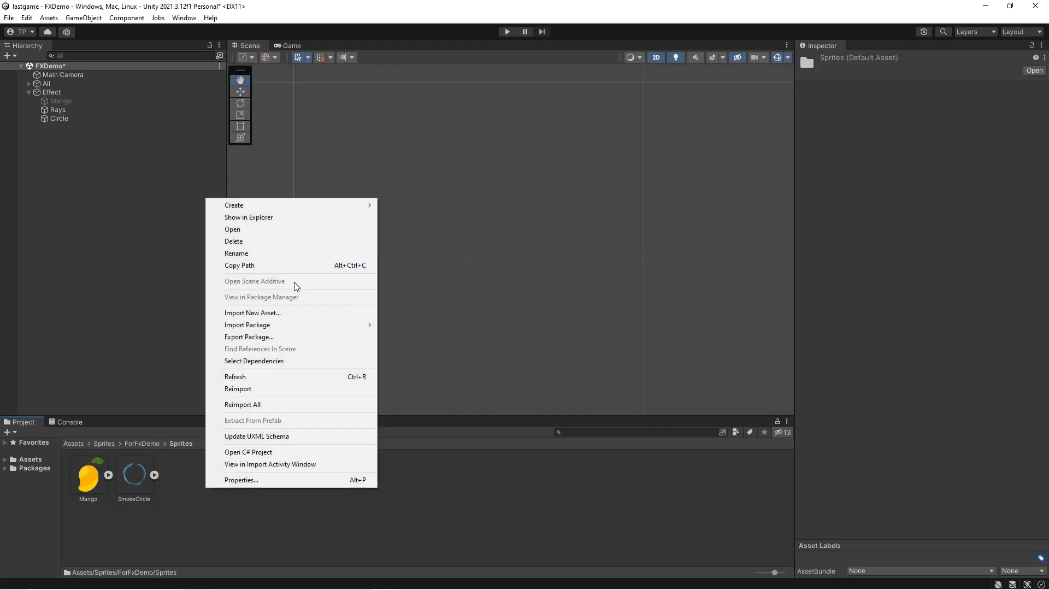
{"action": "mouse_move", "coordinate": [271, 206]}
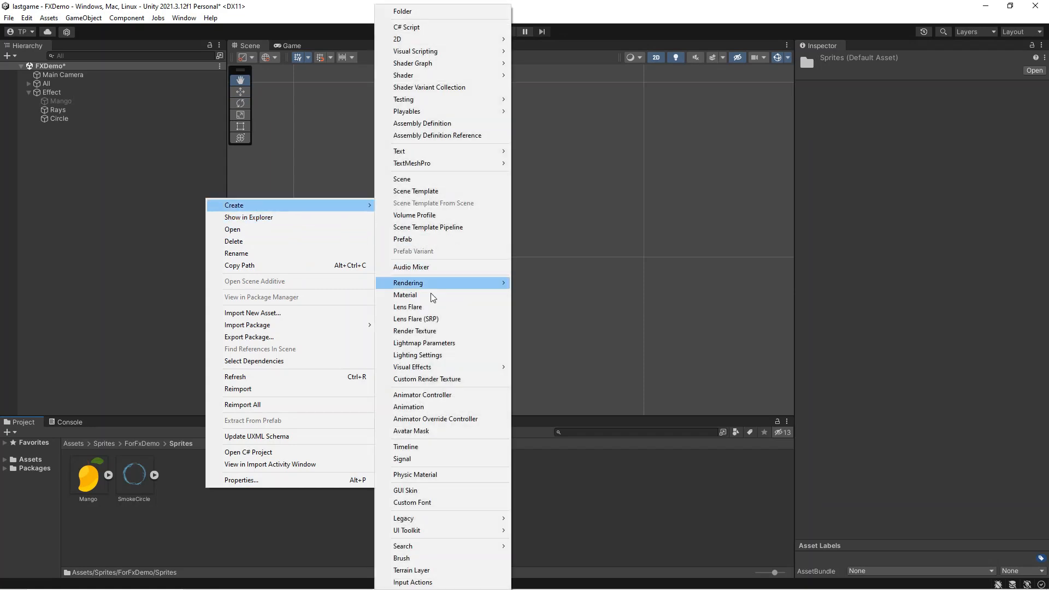
{"action": "left_click", "coordinate": [405, 294]}
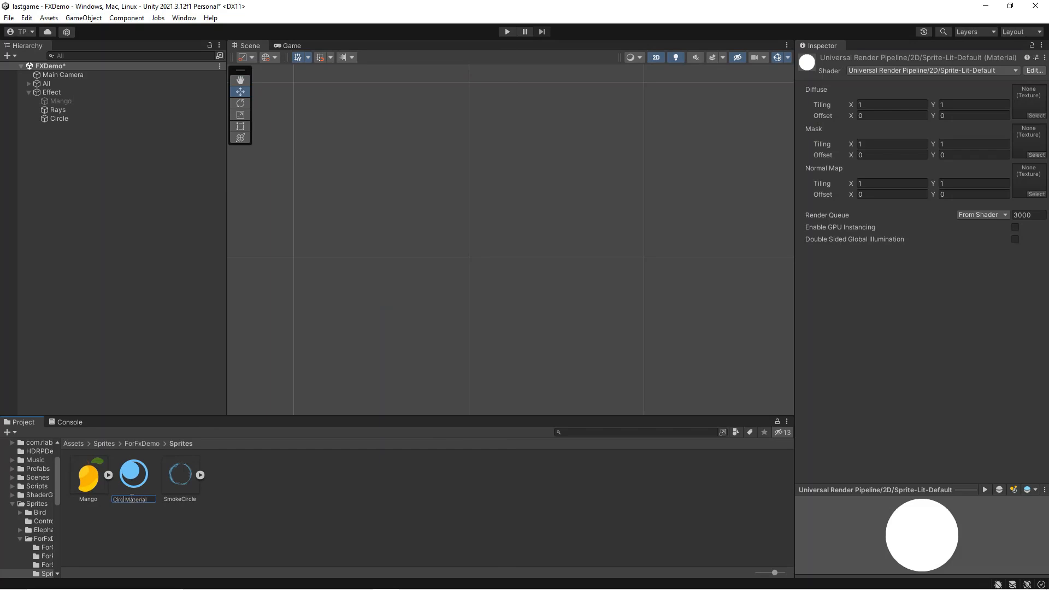
{"action": "key", "text": "Return"}
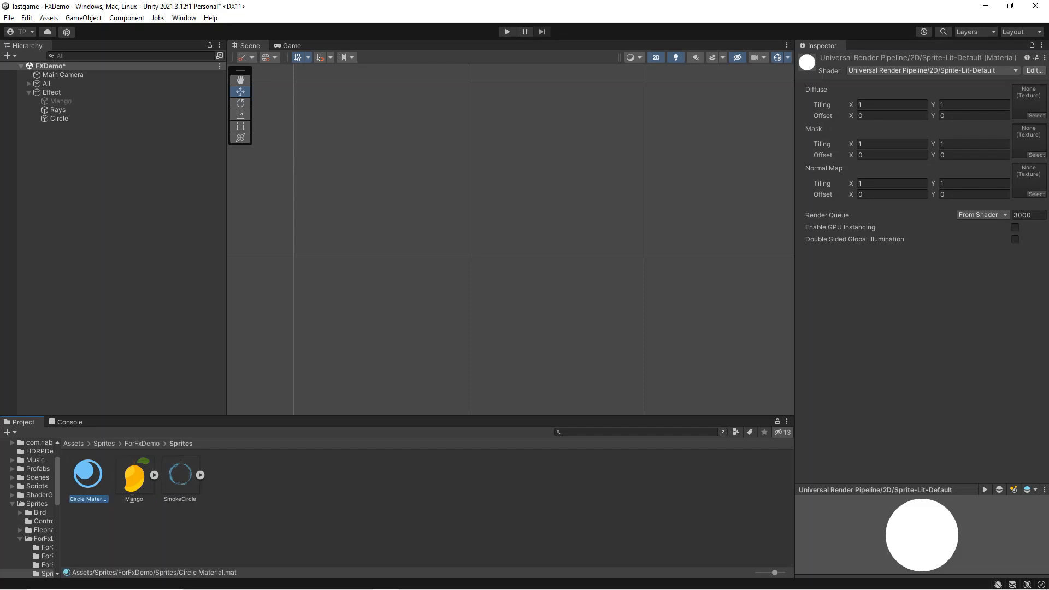
{"action": "left_click", "coordinate": [168, 525]}
- Assign the SmokeCircle texture as the Diffuse map of Circle Material and apply the material to the Circle particle system
{"action": "left_click", "coordinate": [86, 475]}
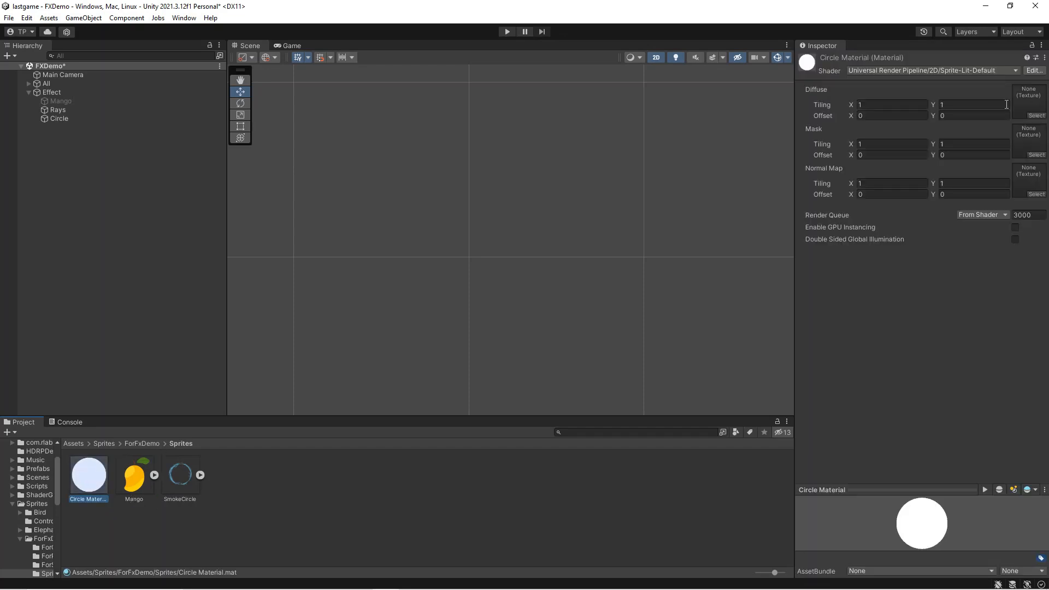
{"action": "left_click", "coordinate": [201, 474]}
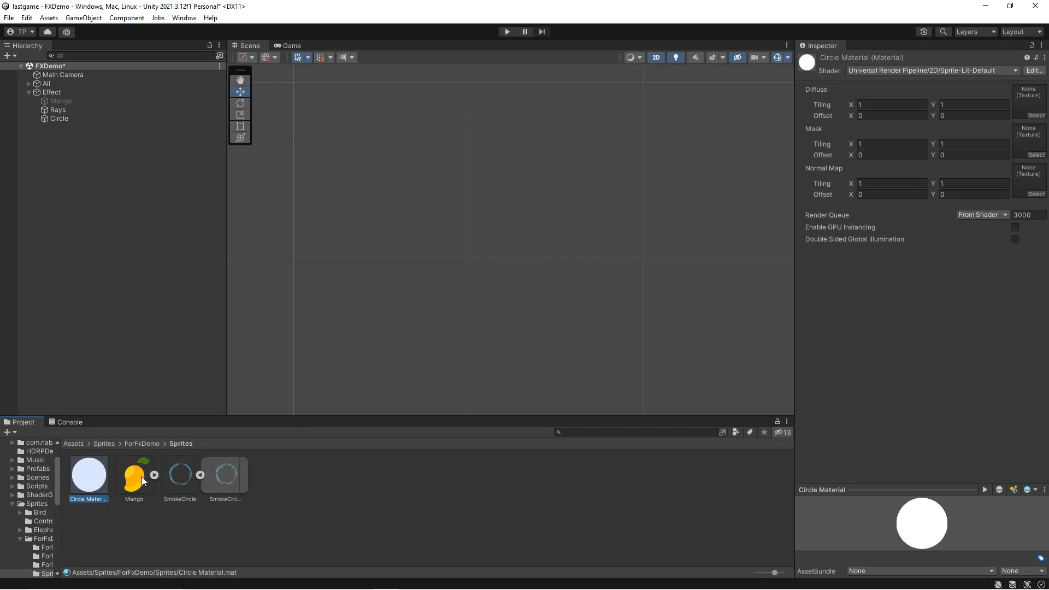
{"action": "left_click_drag", "start_coordinate": [185, 476], "coordinate": [816, 317]}
{"action": "left_click_drag", "start_coordinate": [1037, 108], "coordinate": [1036, 108]}
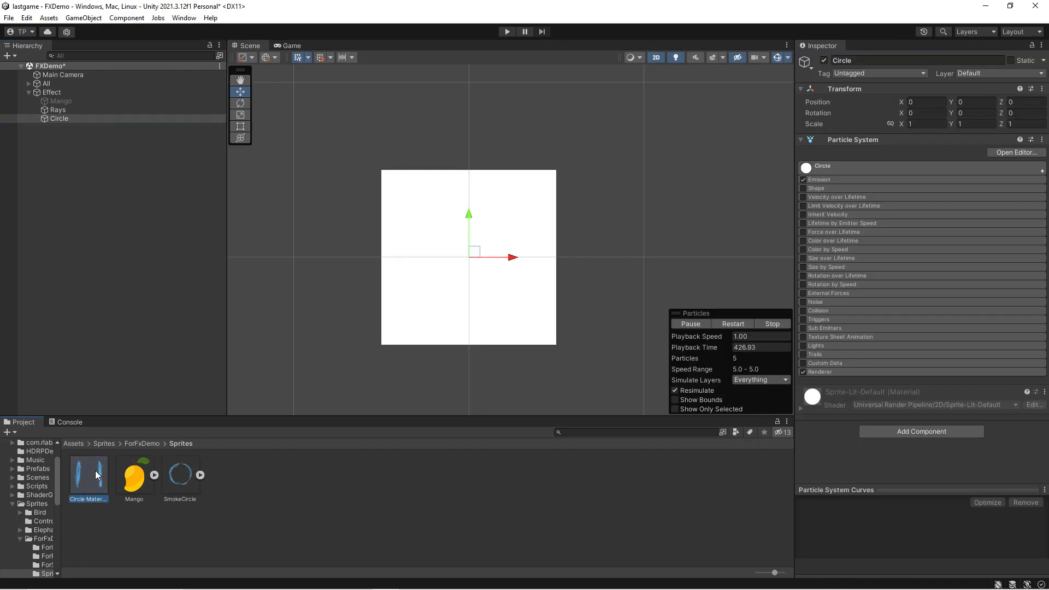
{"action": "left_click_drag", "start_coordinate": [95, 470], "coordinate": [476, 285]}
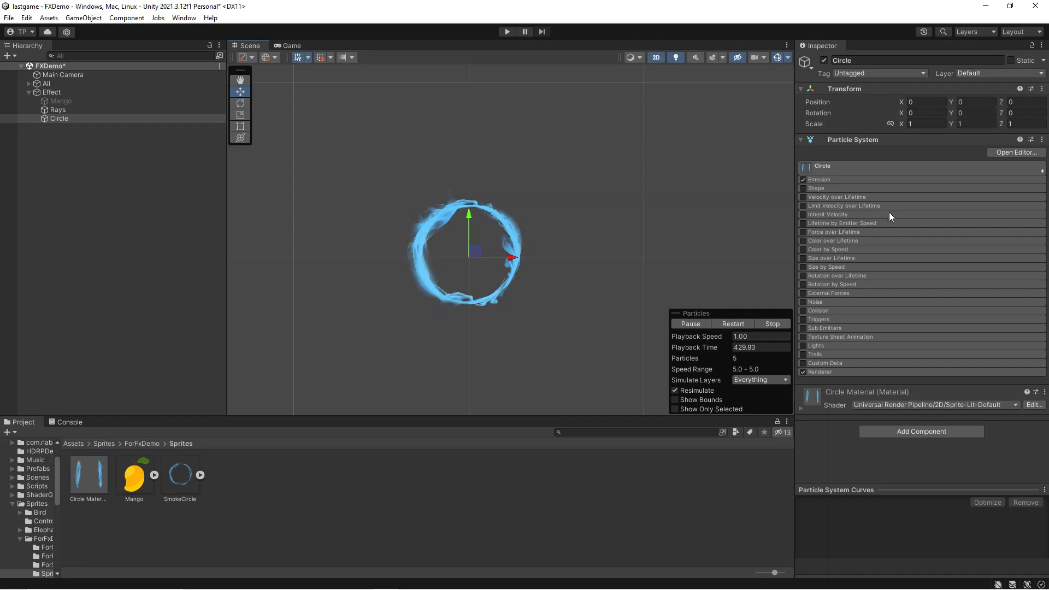
- Set the start size of the Circle particle system to 0.7
{"action": "left_click", "coordinate": [834, 166]}
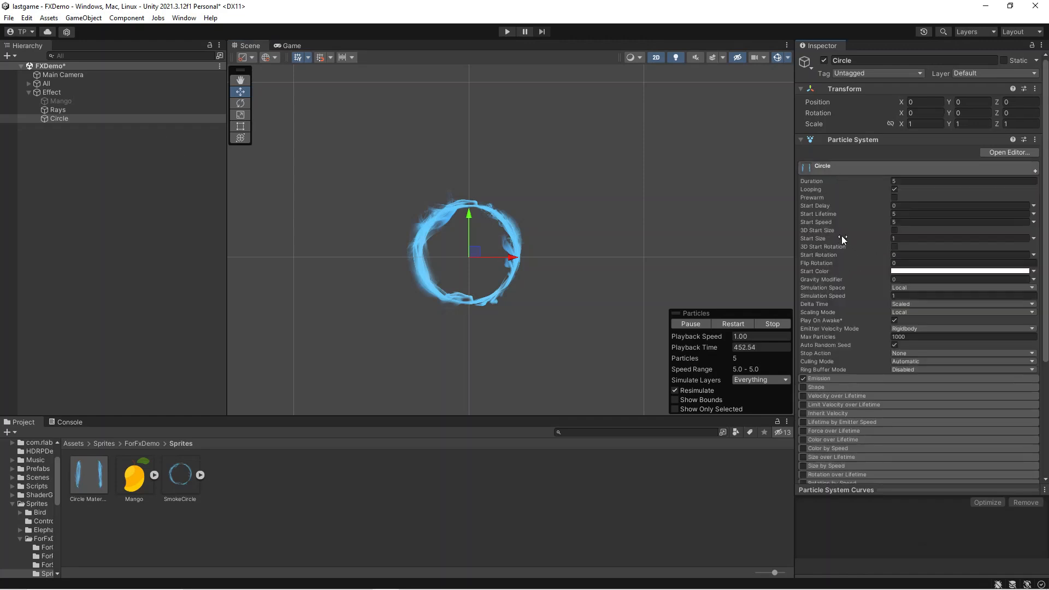
{"action": "type", "text": "0"}
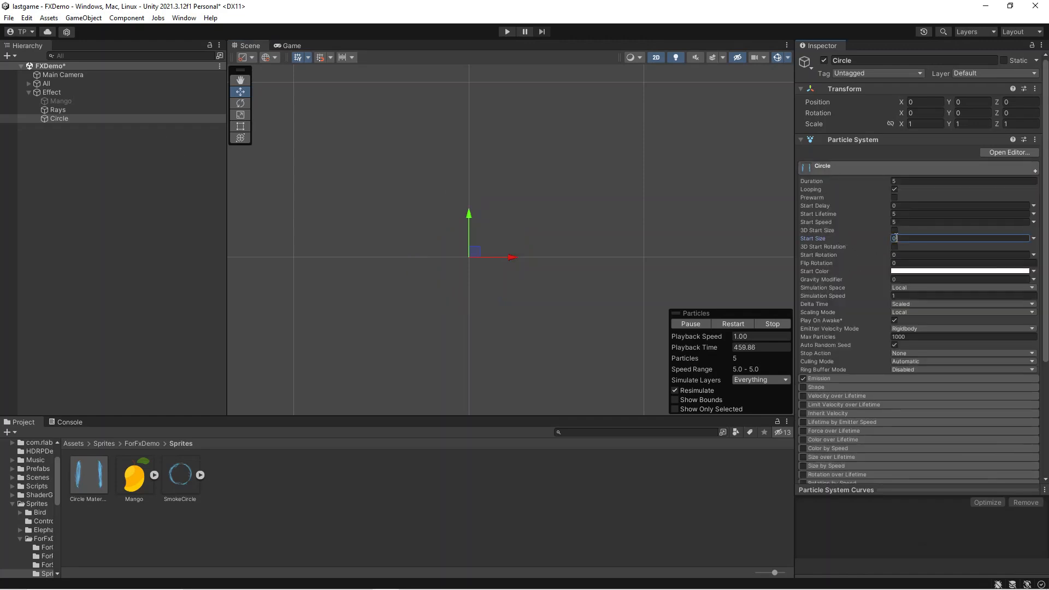
{"action": "type", "text": ".7"}
{"action": "left_click", "coordinate": [851, 168]}
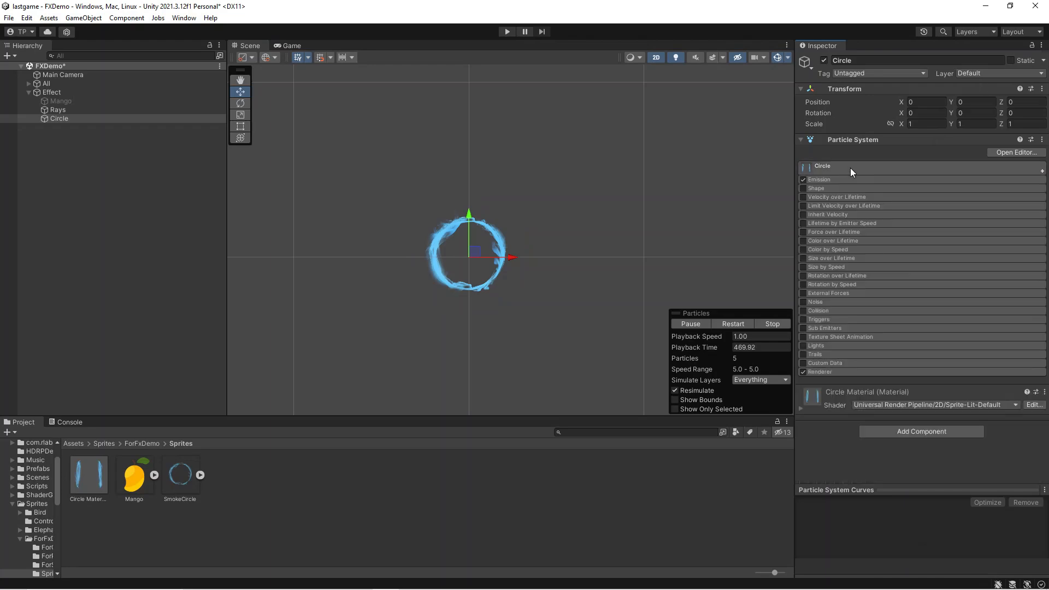
- Enable Size over Lifetime on the Circle and shape its size curve to rise steadily from near zero to 1.0
{"action": "left_click", "coordinate": [803, 257]}
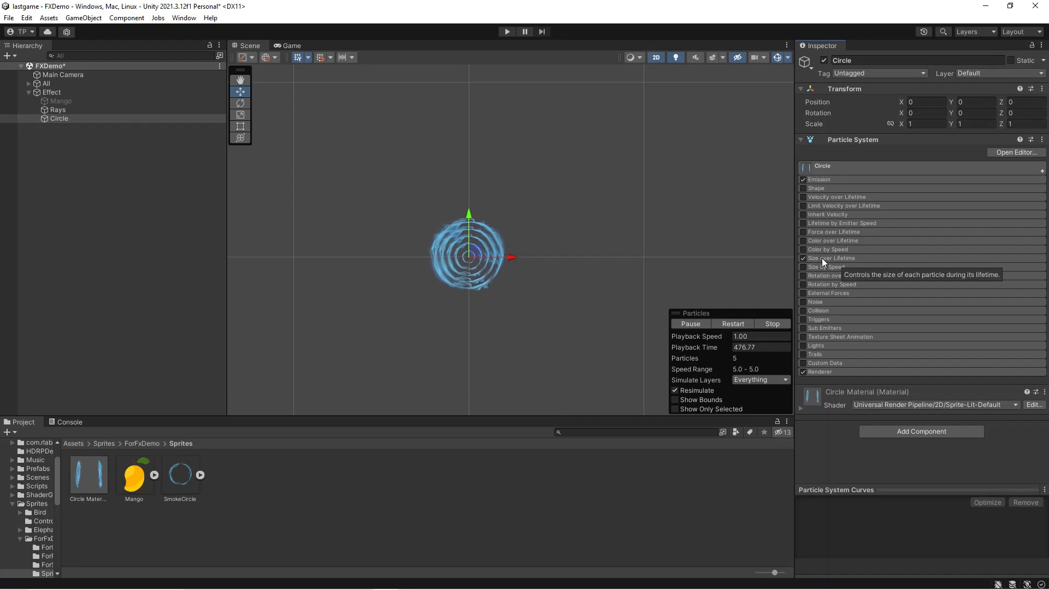
{"action": "left_click", "coordinate": [821, 258]}
{"action": "left_click", "coordinate": [914, 276]}
{"action": "left_click_drag", "start_coordinate": [817, 545], "coordinate": [819, 548]}
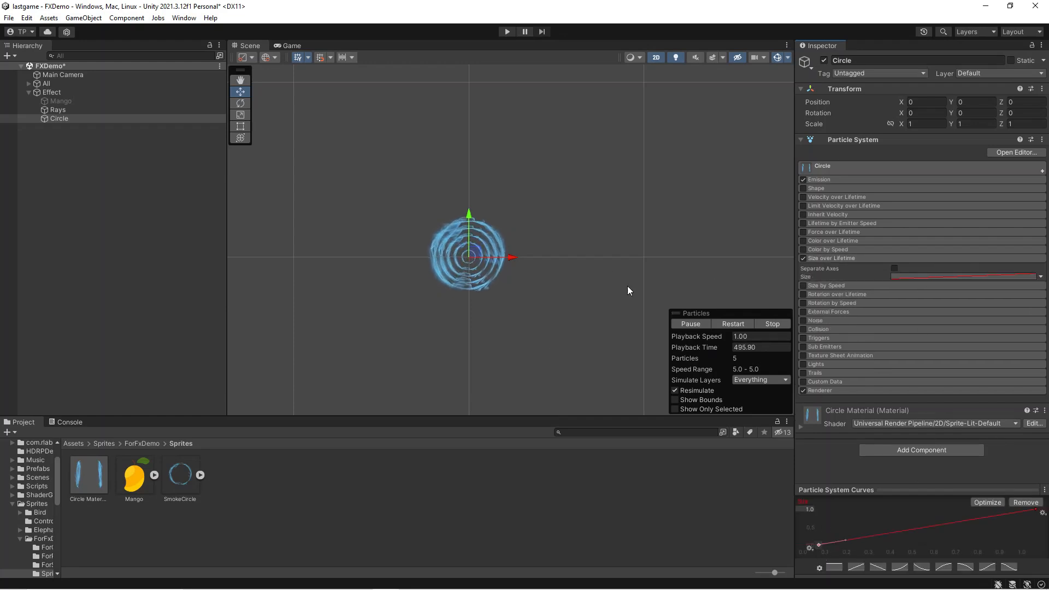
- Activate the Mango sprite and replay the Rays and Circle particles together with it
{"action": "left_click", "coordinate": [56, 111]}
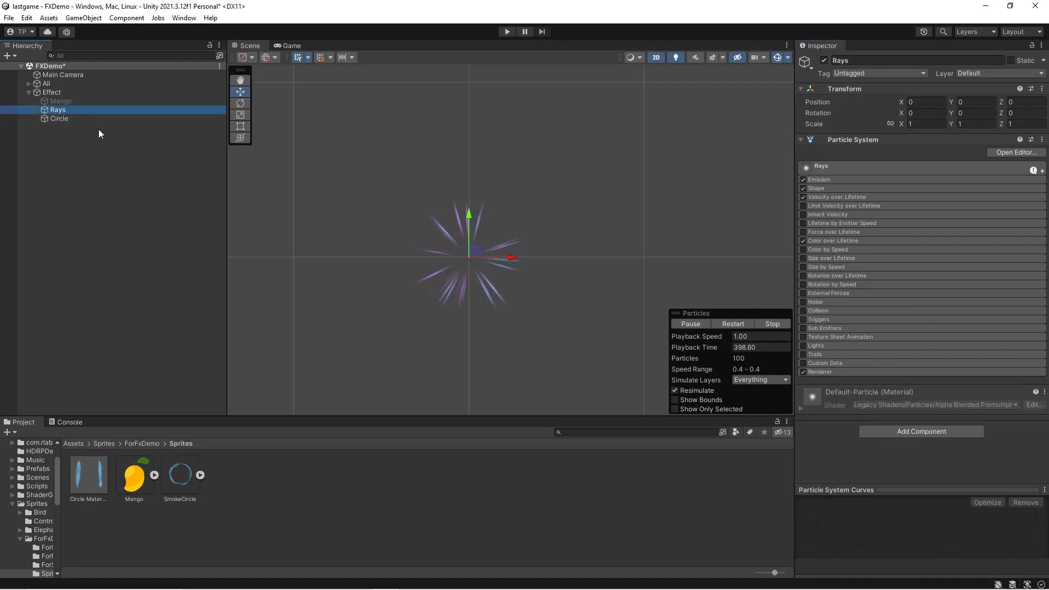
{"action": "left_click", "coordinate": [89, 101]}
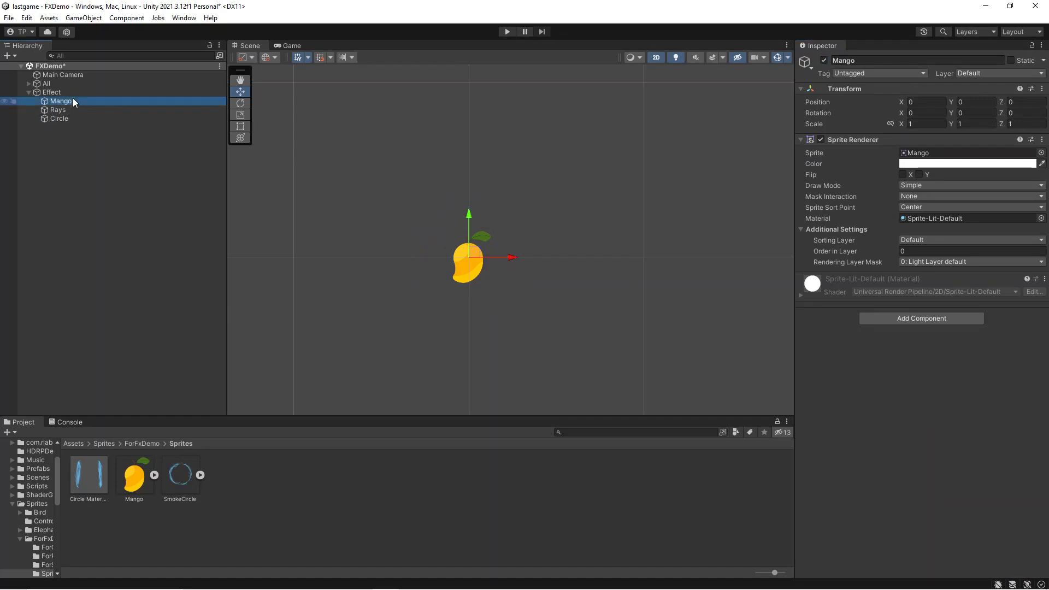
{"action": "left_click", "coordinate": [74, 119], "text": "shift"}
{"action": "left_click", "coordinate": [739, 326]}
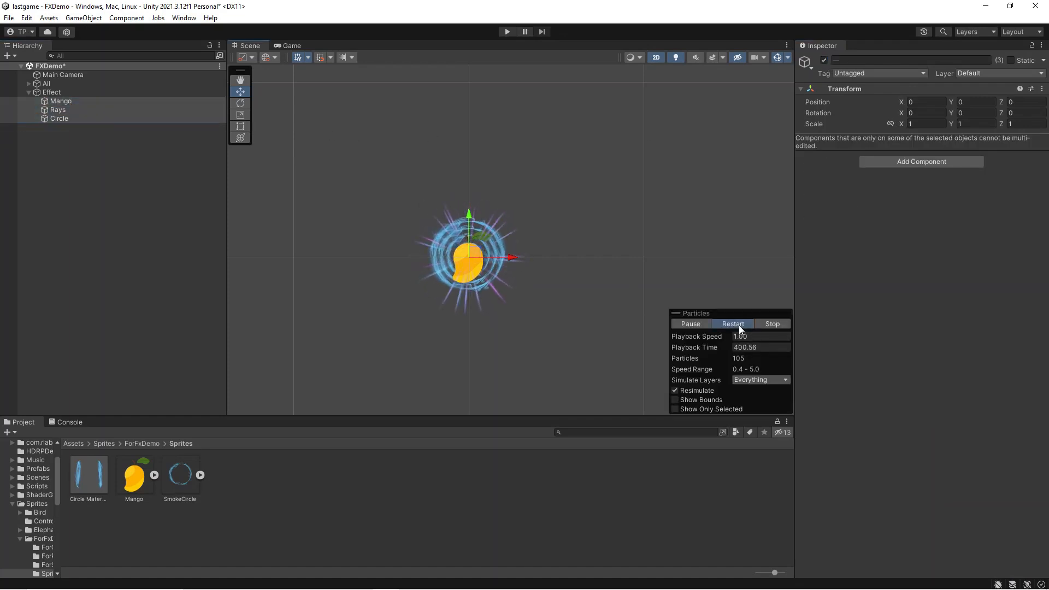
{"action": "scroll", "coordinate": [477, 290], "scroll_direction": "up", "scroll_amount": 6}
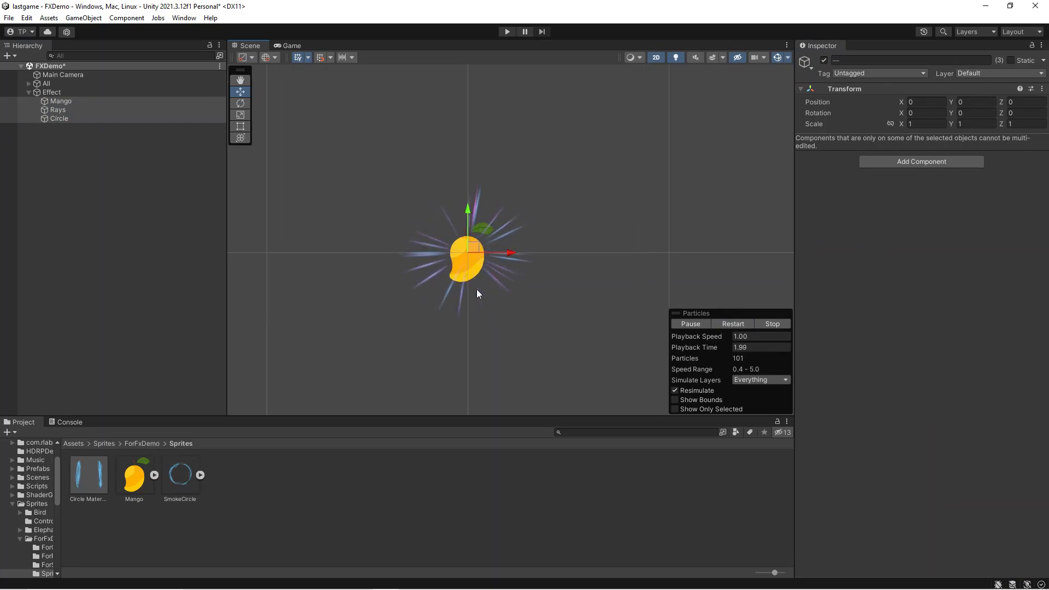
{"action": "middle_click_drag", "start_coordinate": [477, 254], "coordinate": [506, 261]}
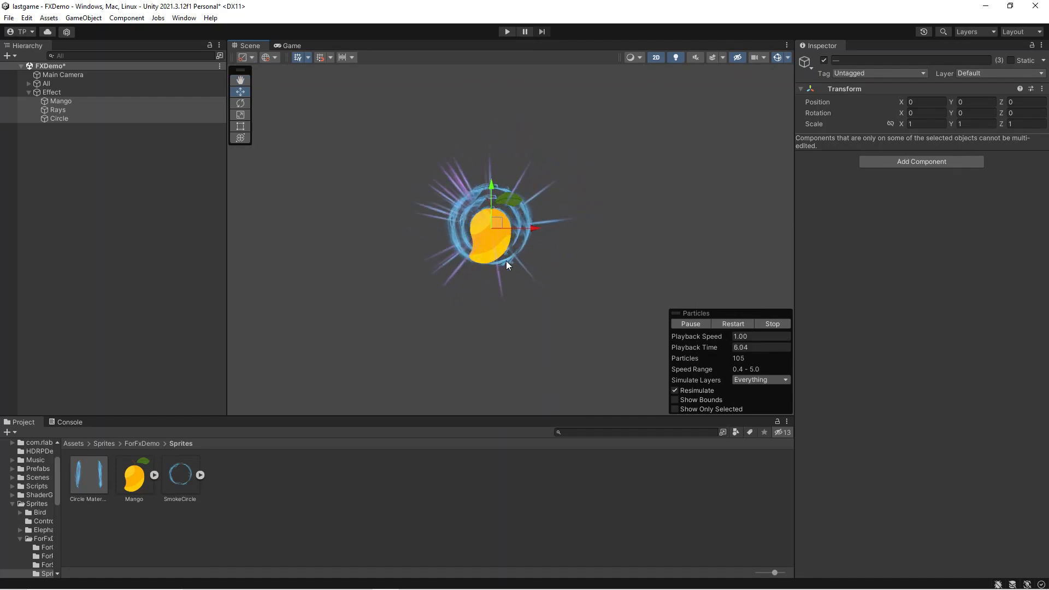